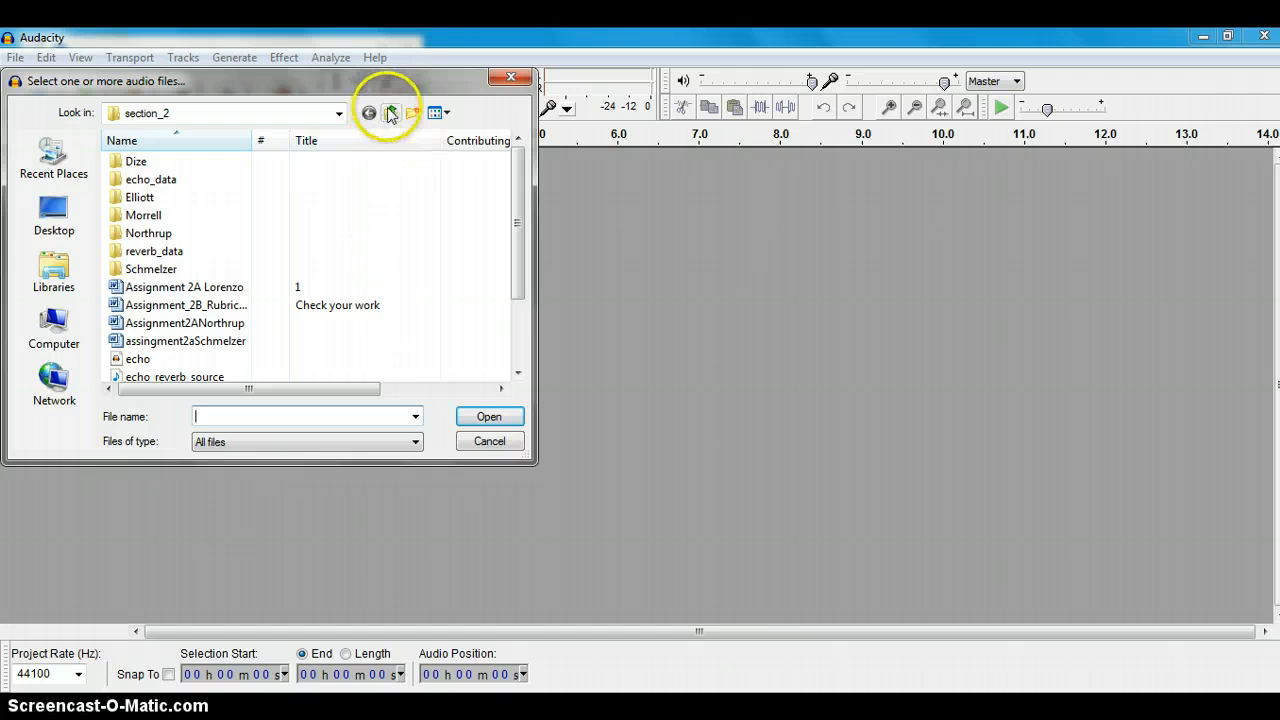
Step: Open the syncing project from the section_3 folder
click(390, 112)
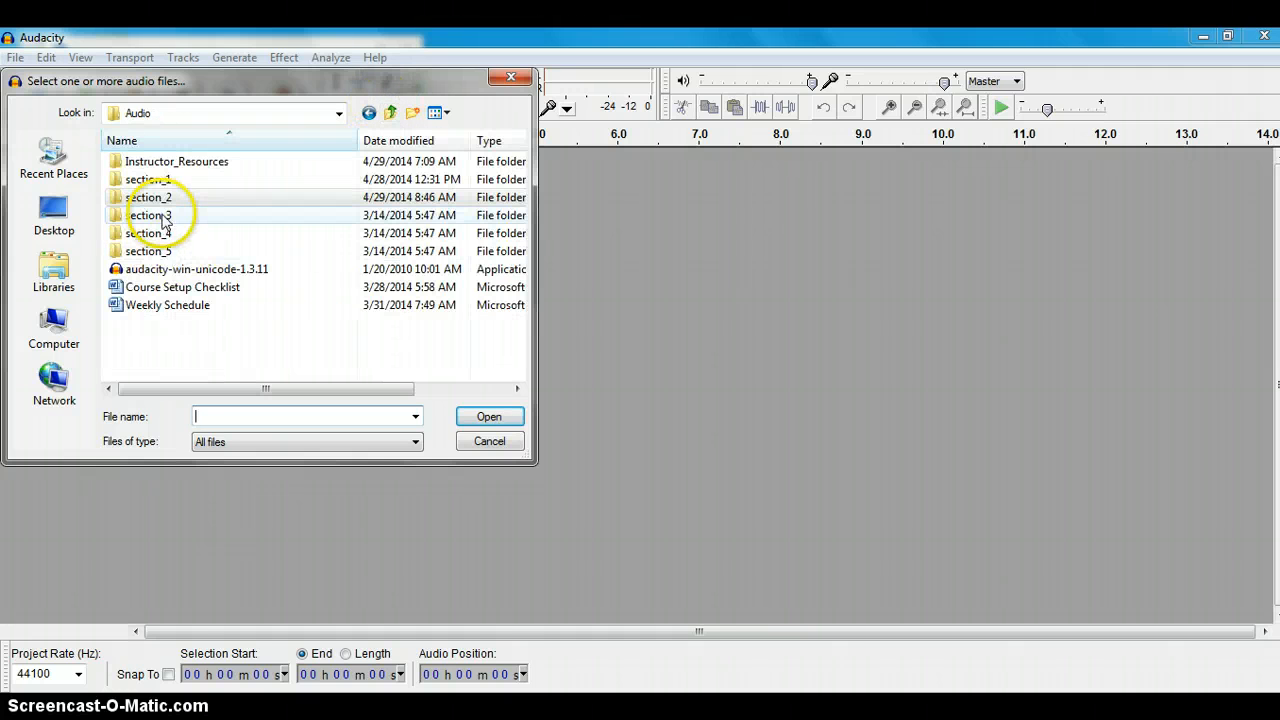
double_click(165, 218)
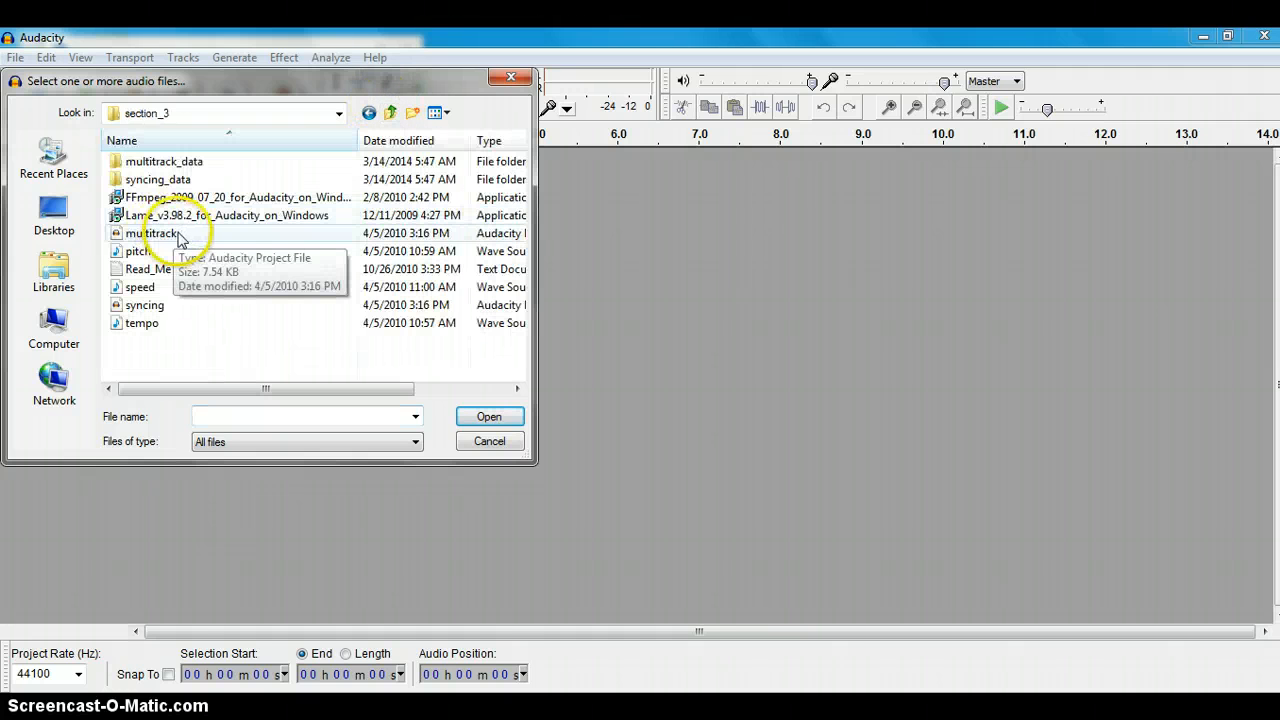
double_click(154, 309)
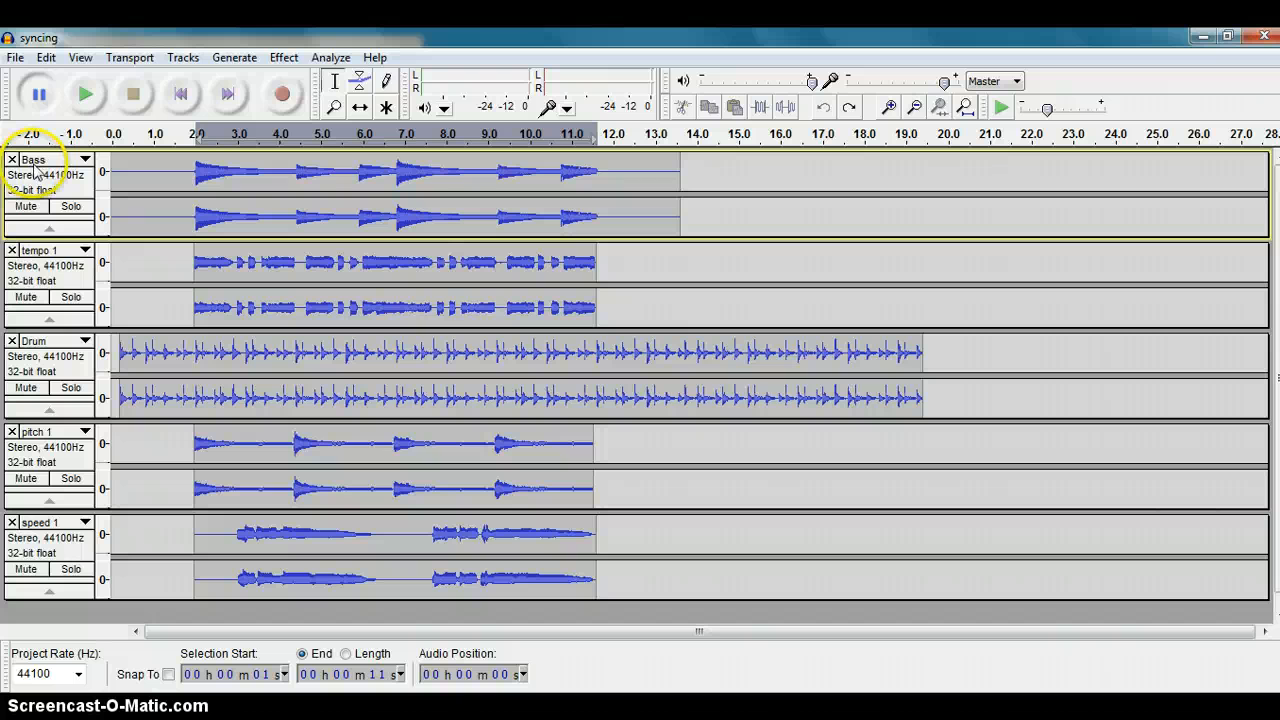
Step: Remove the tempo 1, pitch 1 and speed 1 tracks, and play back the remaining Bass and Drum tracks
click(12, 250)
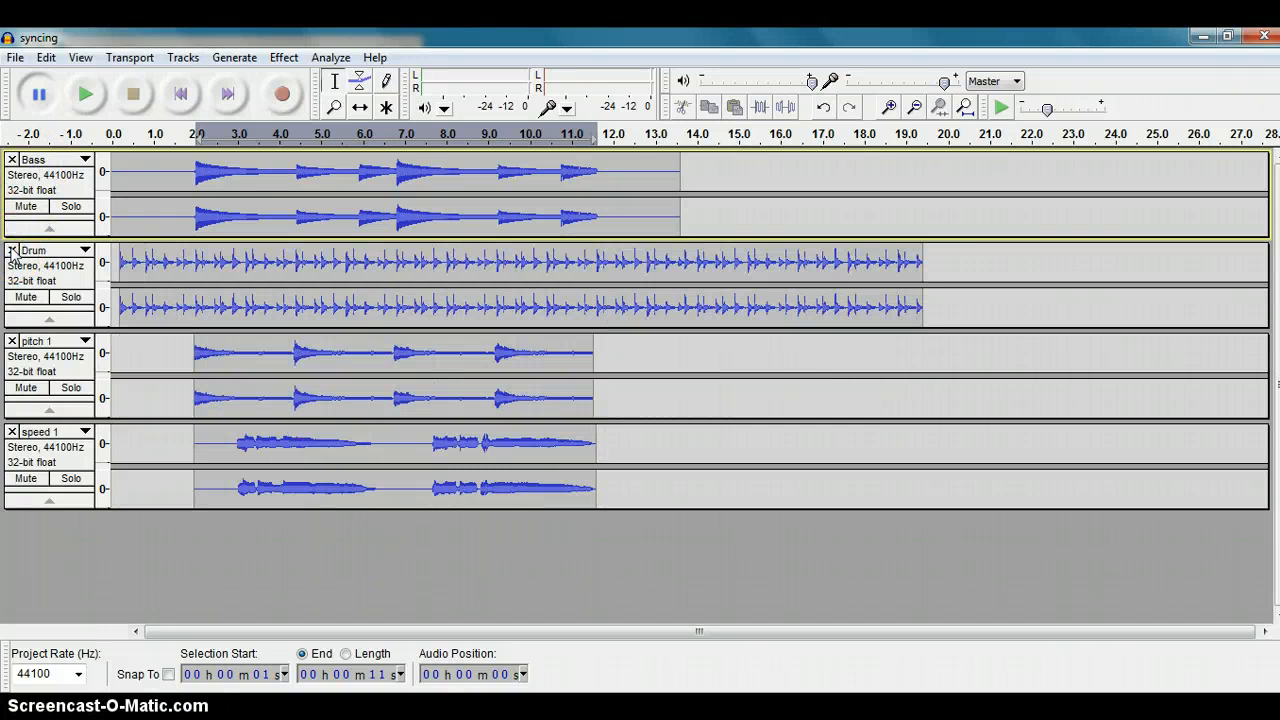
click(12, 341)
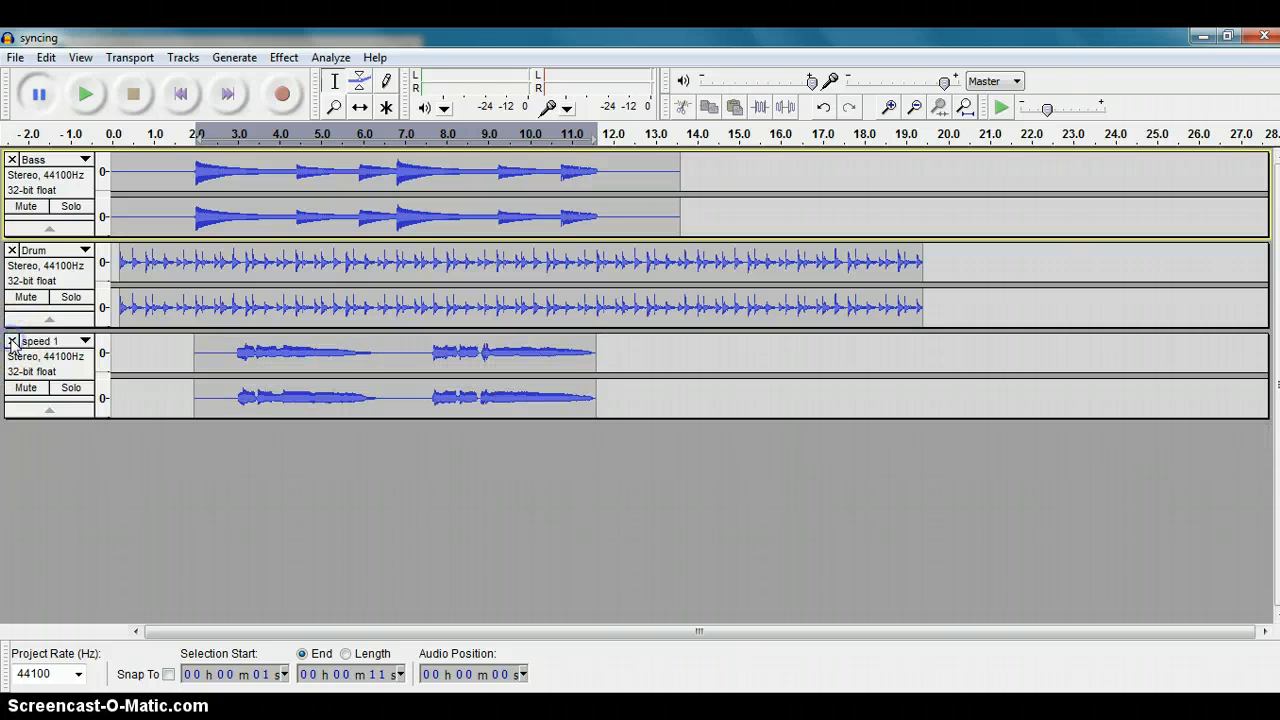
click(12, 341)
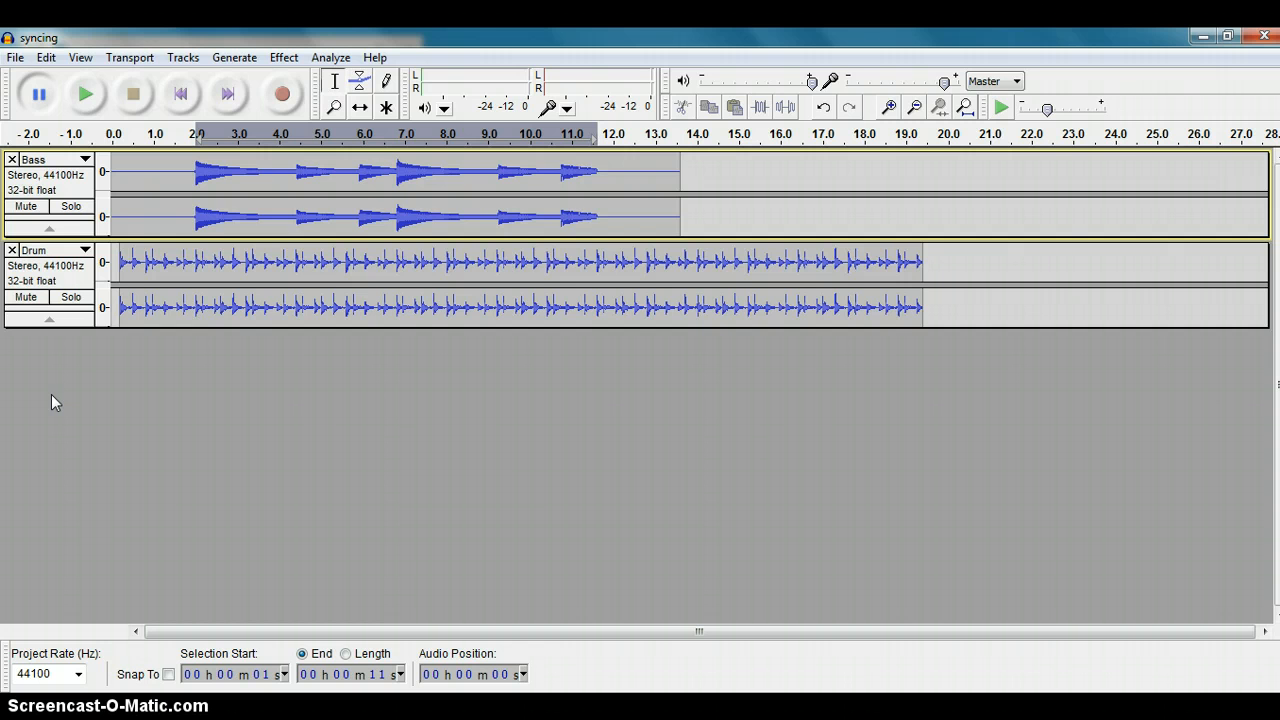
click(86, 96)
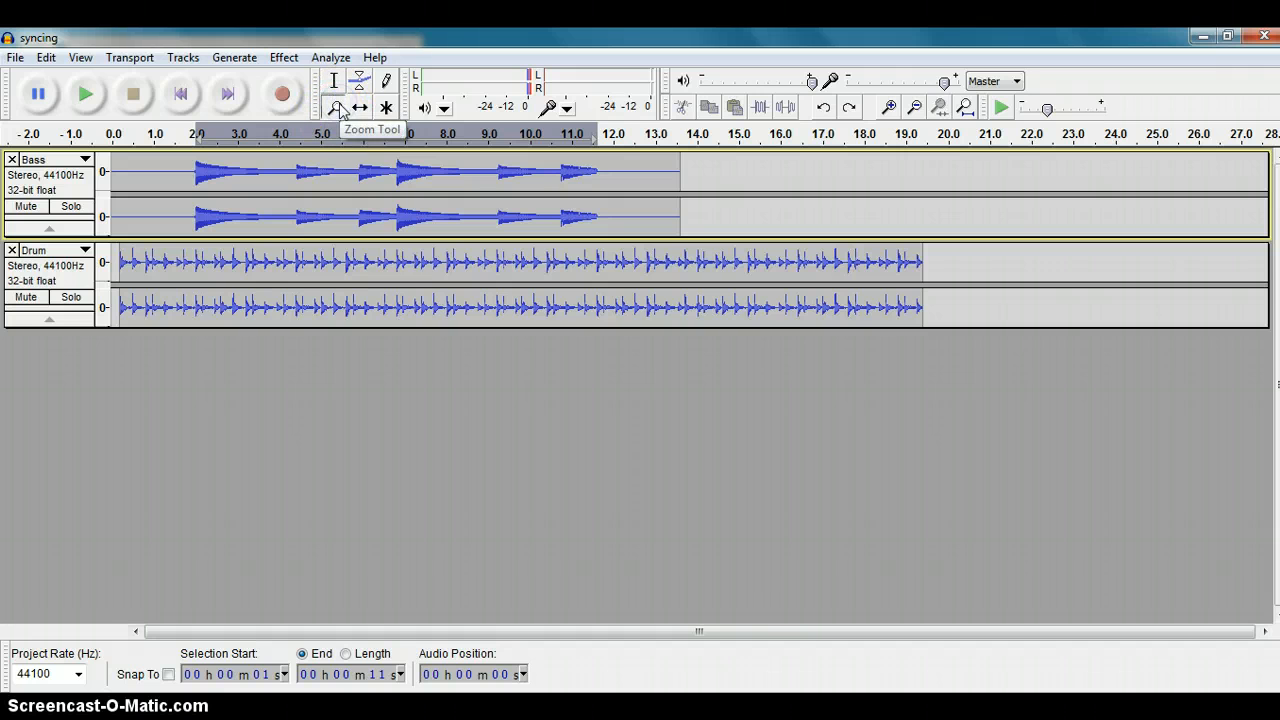
Step: Time-shift the Drum clip so it starts at about 2.0 seconds, in line with the first Bass note
click(336, 180)
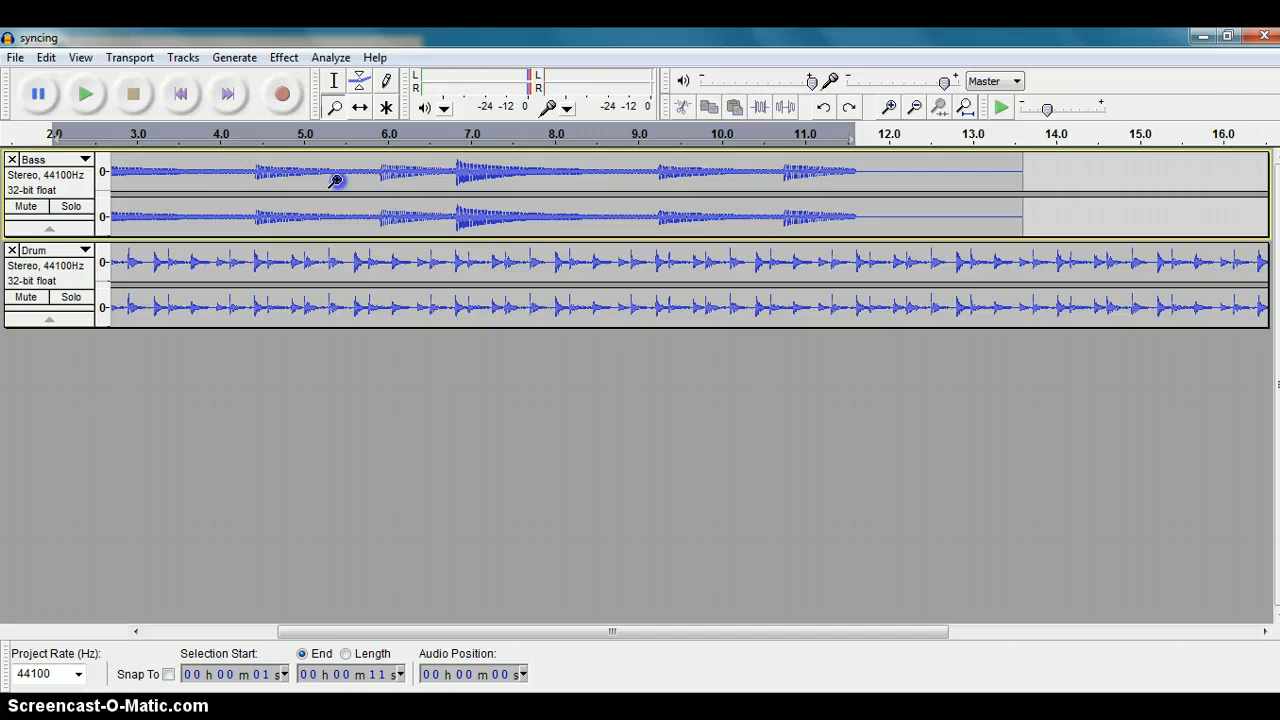
click(336, 180)
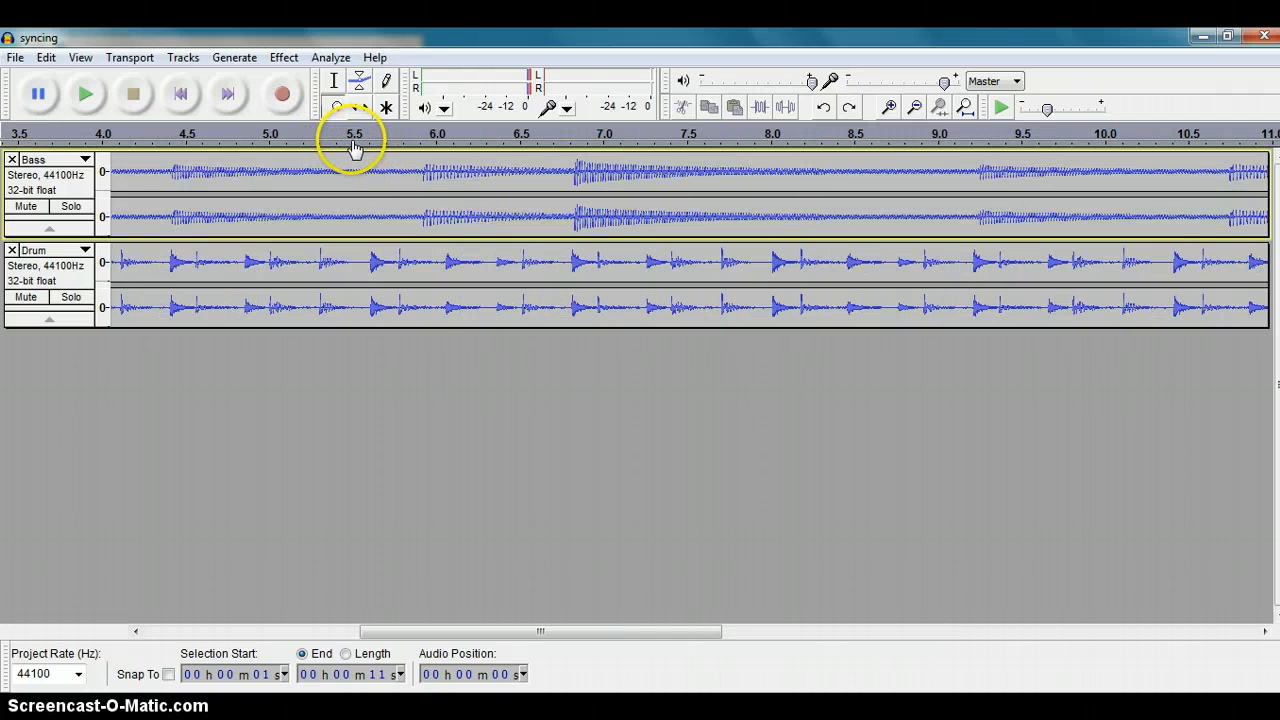
drag(458, 636, 228, 637)
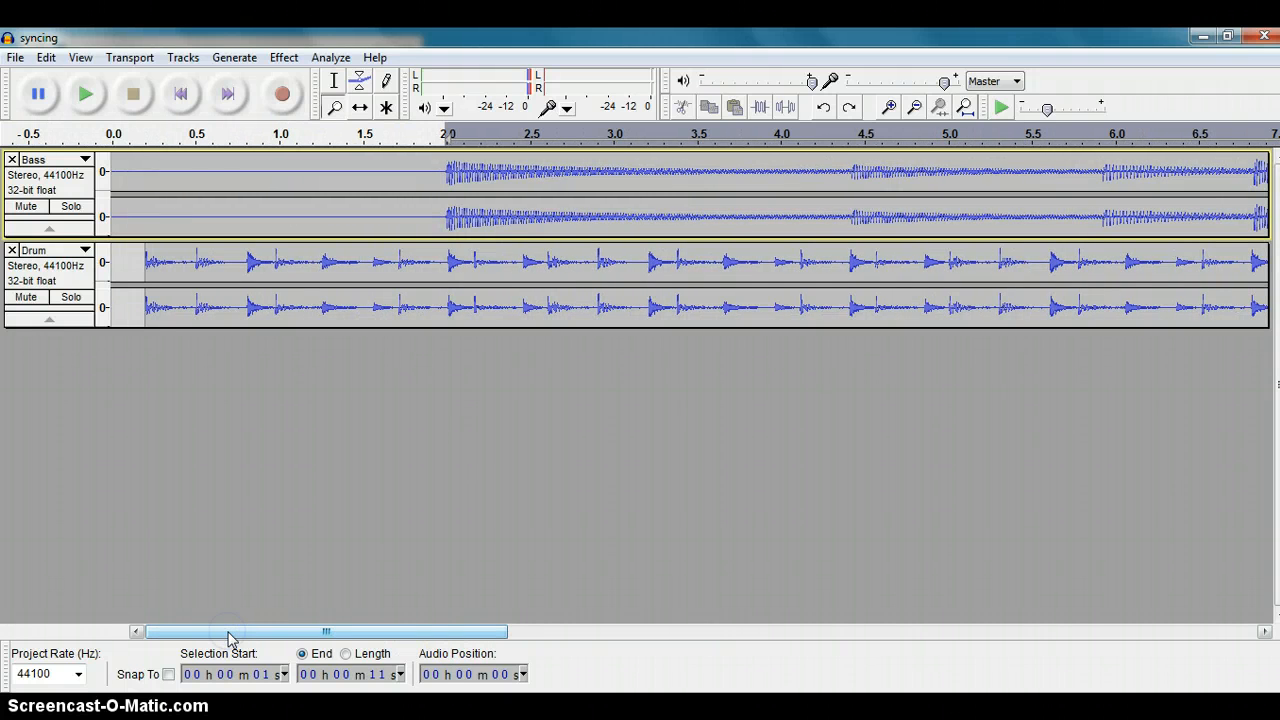
click(359, 112)
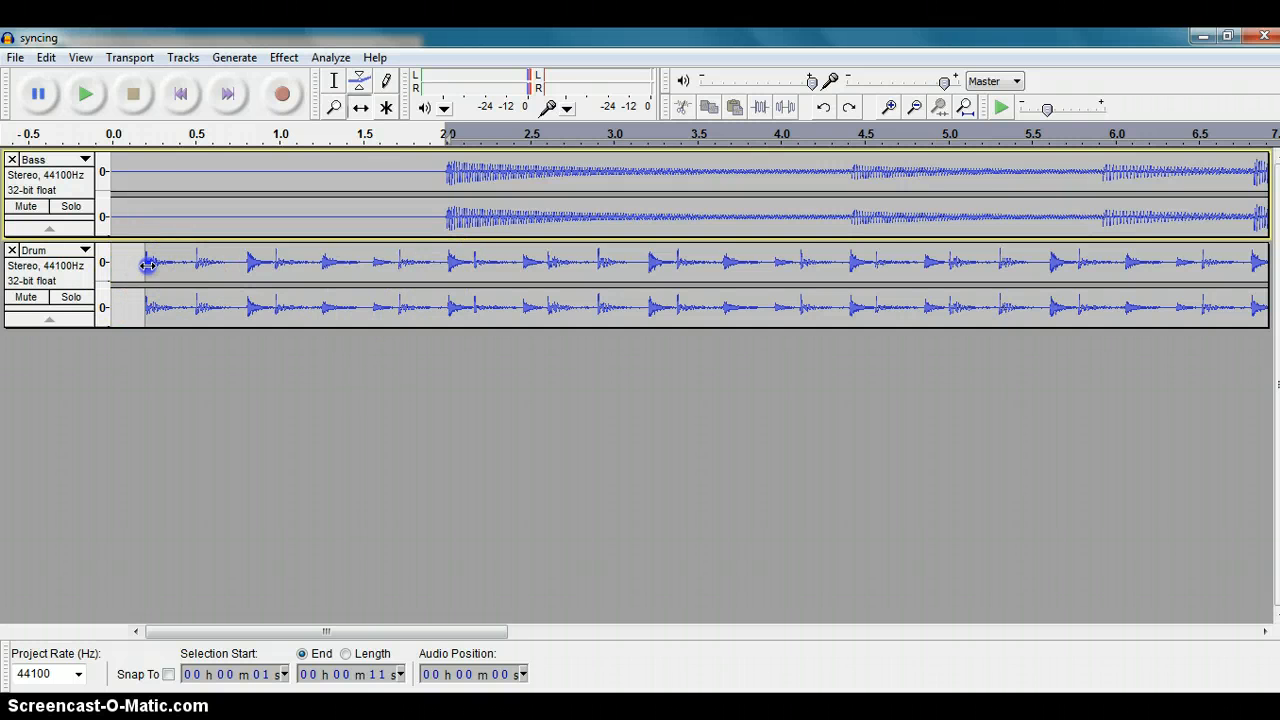
drag(145, 268, 452, 259)
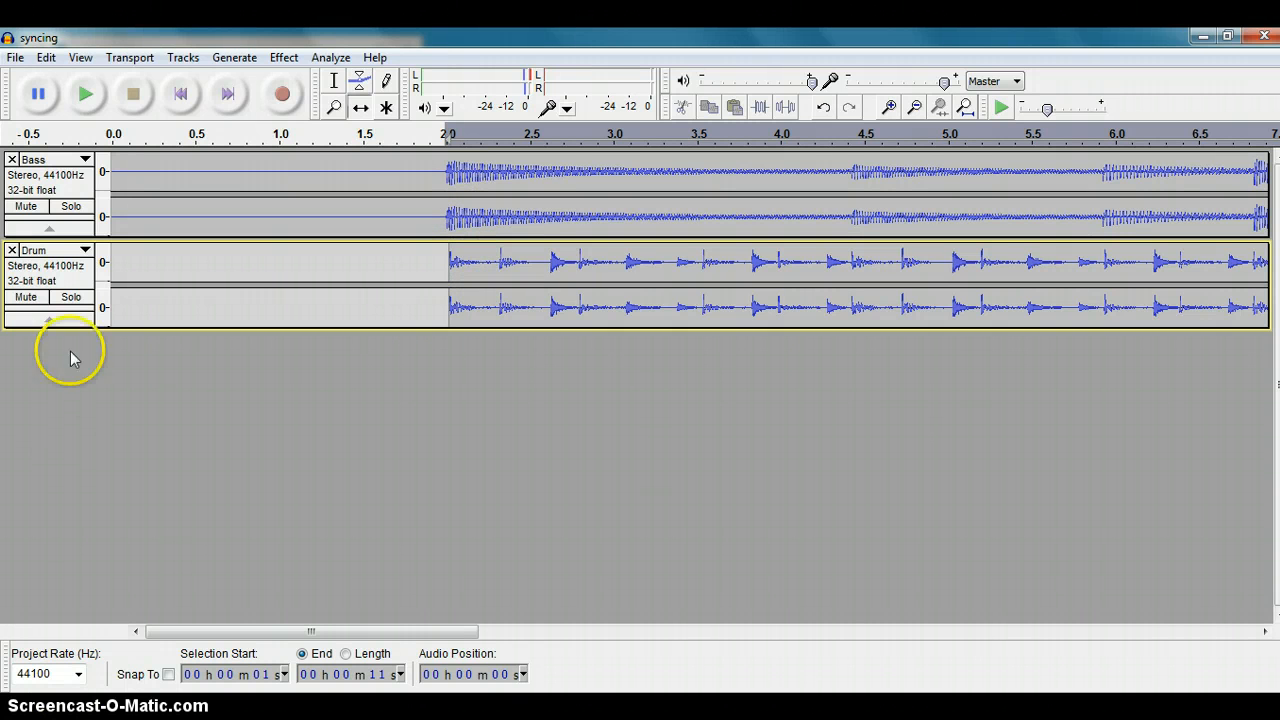
Step: Import the tempo audio file from section_3 as a new track and play the mix to hear it
click(16, 58)
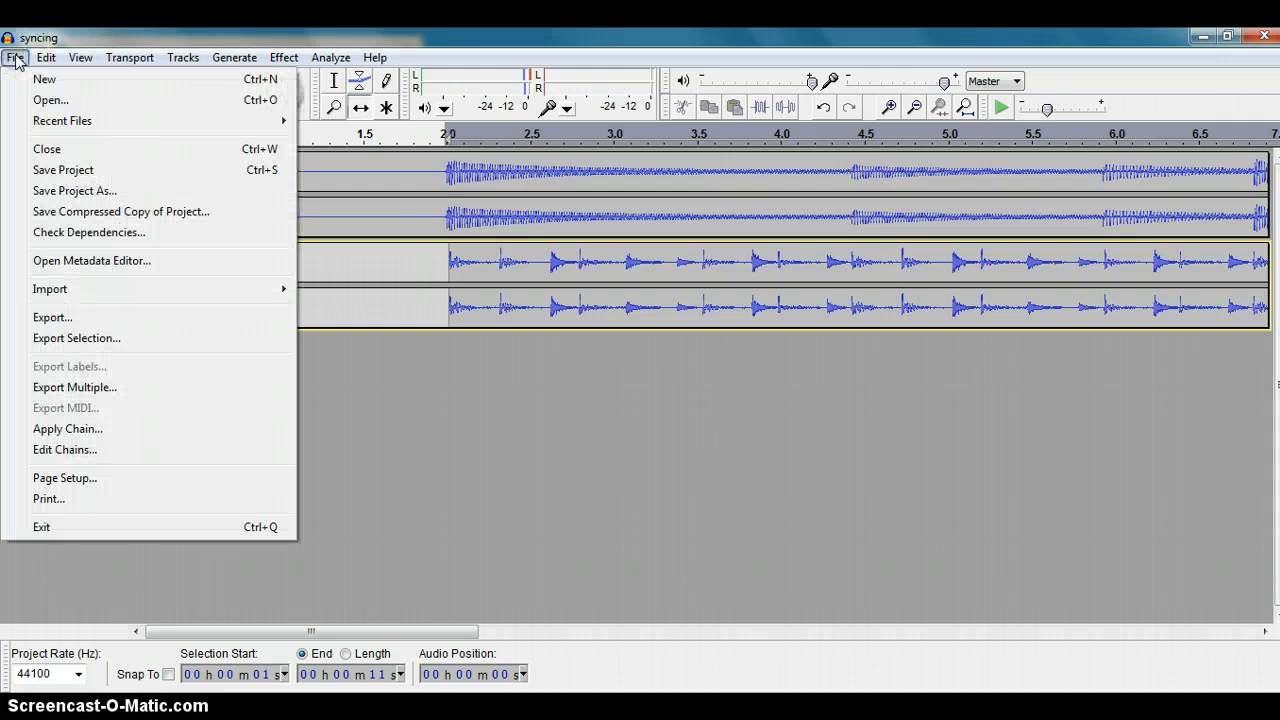
mouse_move(57, 292)
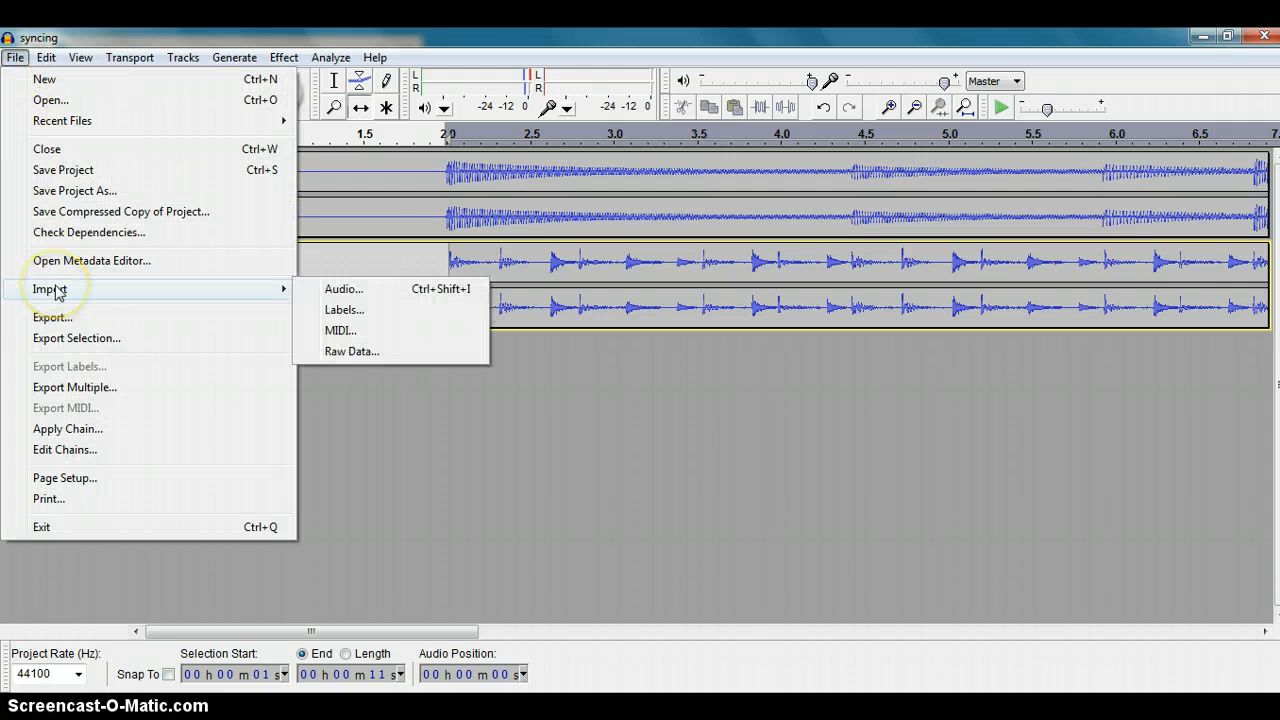
click(337, 291)
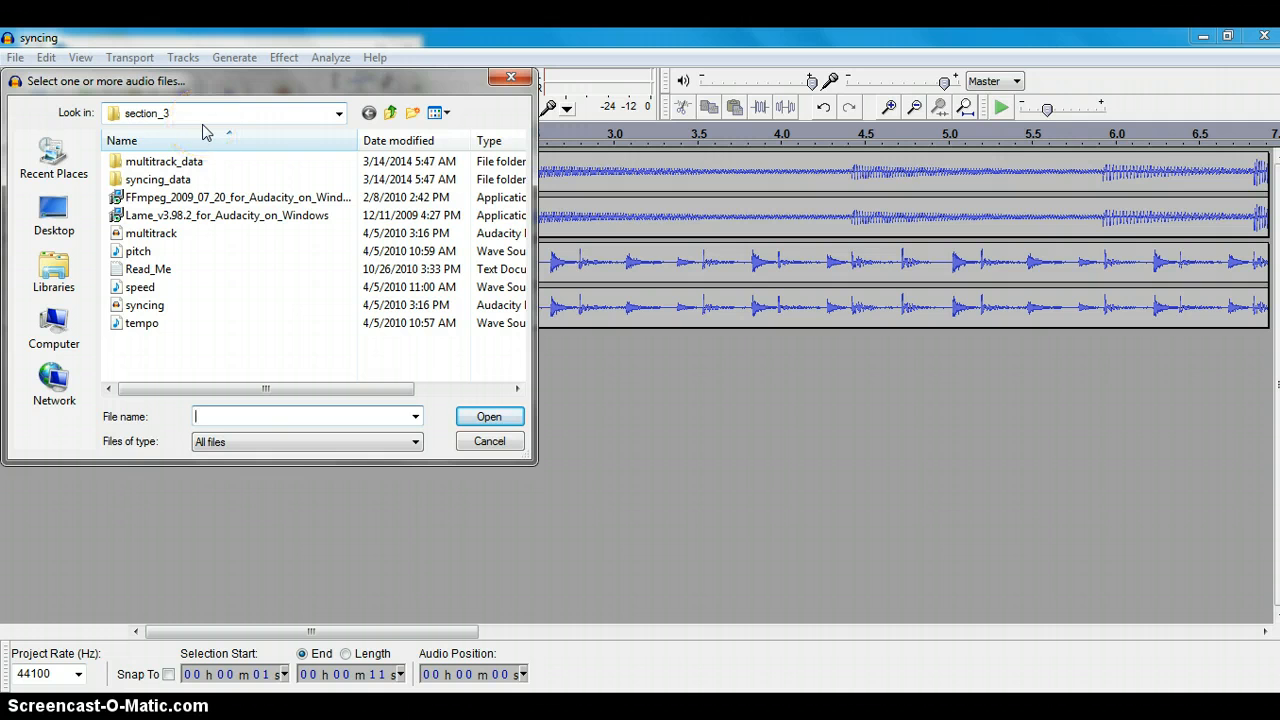
double_click(148, 327)
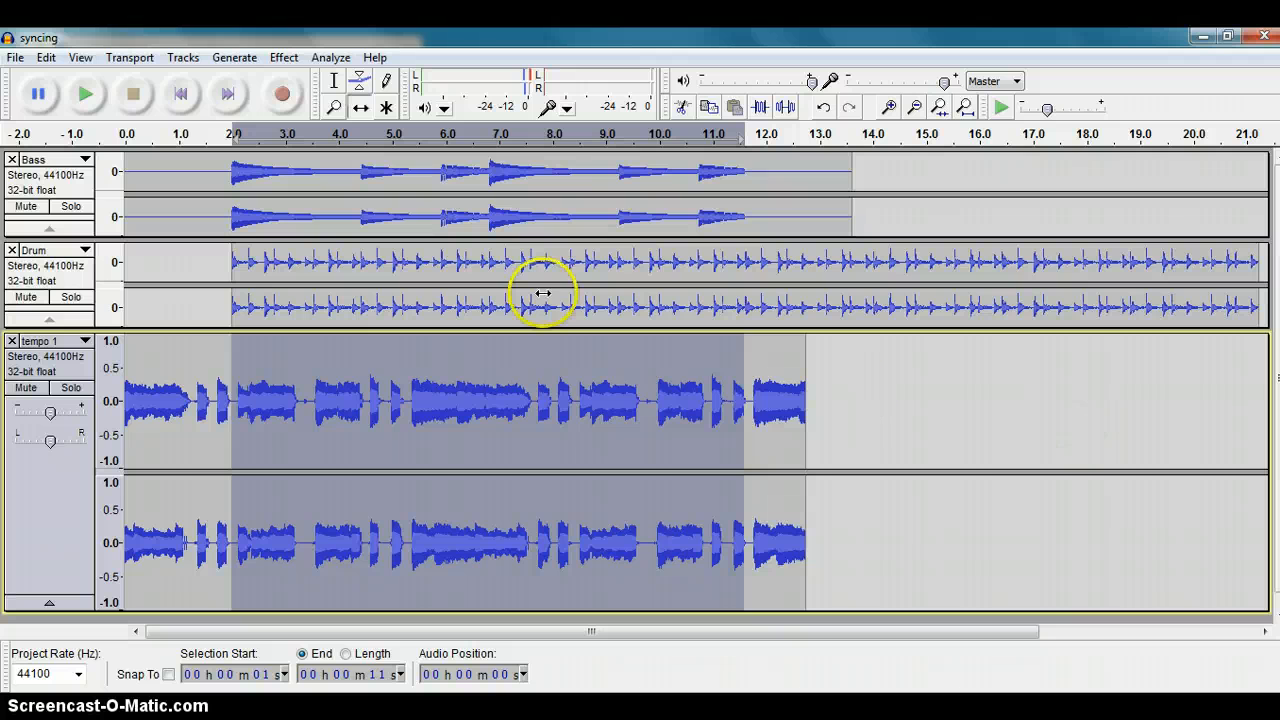
click(86, 95)
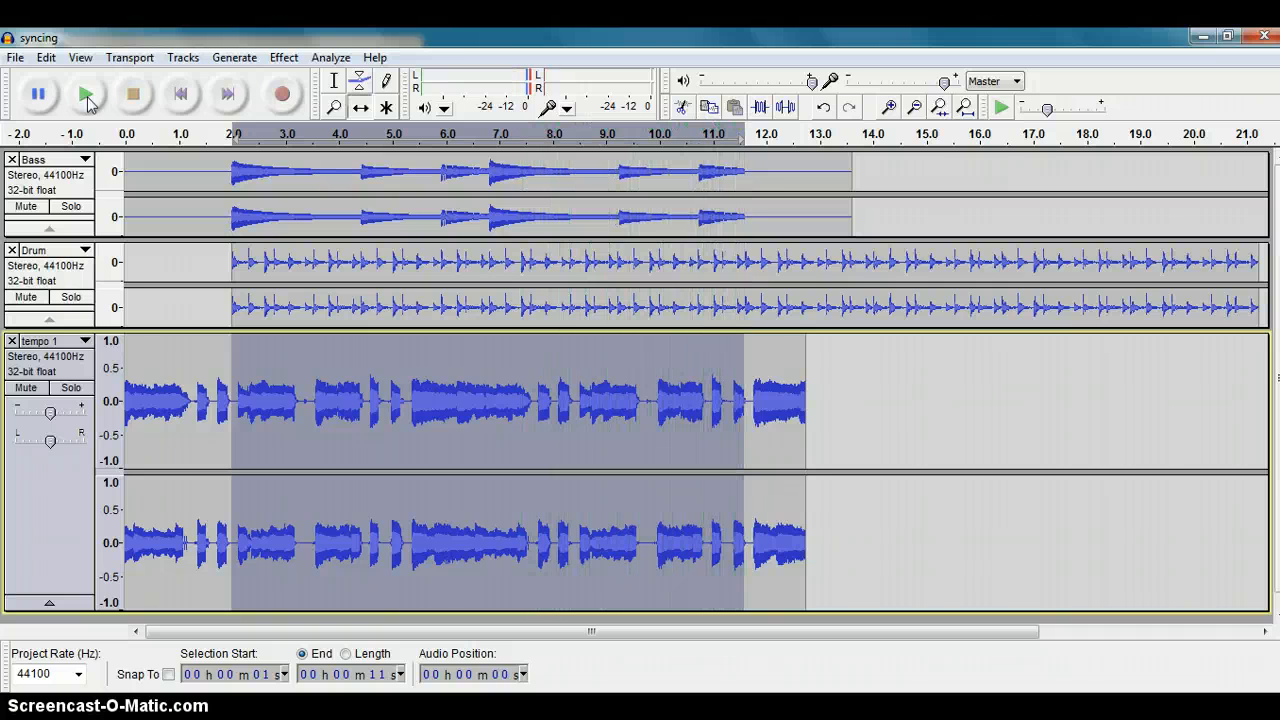
click(40, 94)
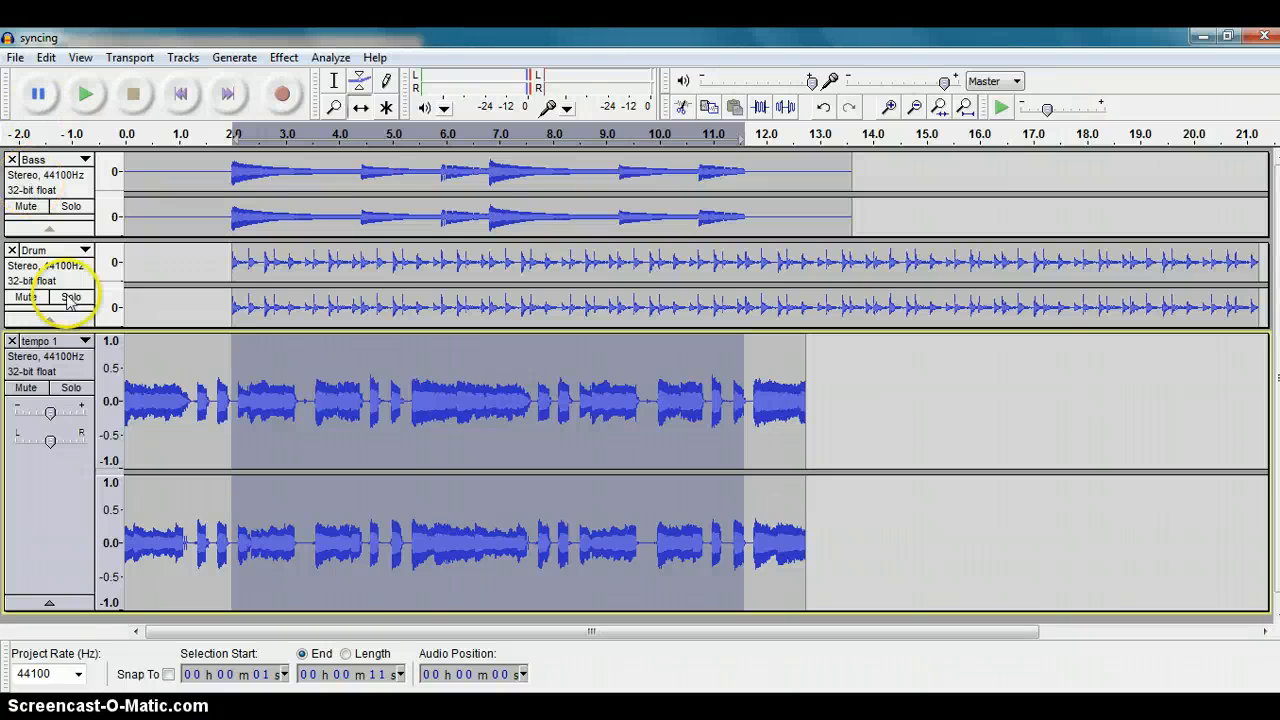
Step: Apply Change Tempo to the whole tempo 1 track, from 75 to 100 beats per minute
click(44, 364)
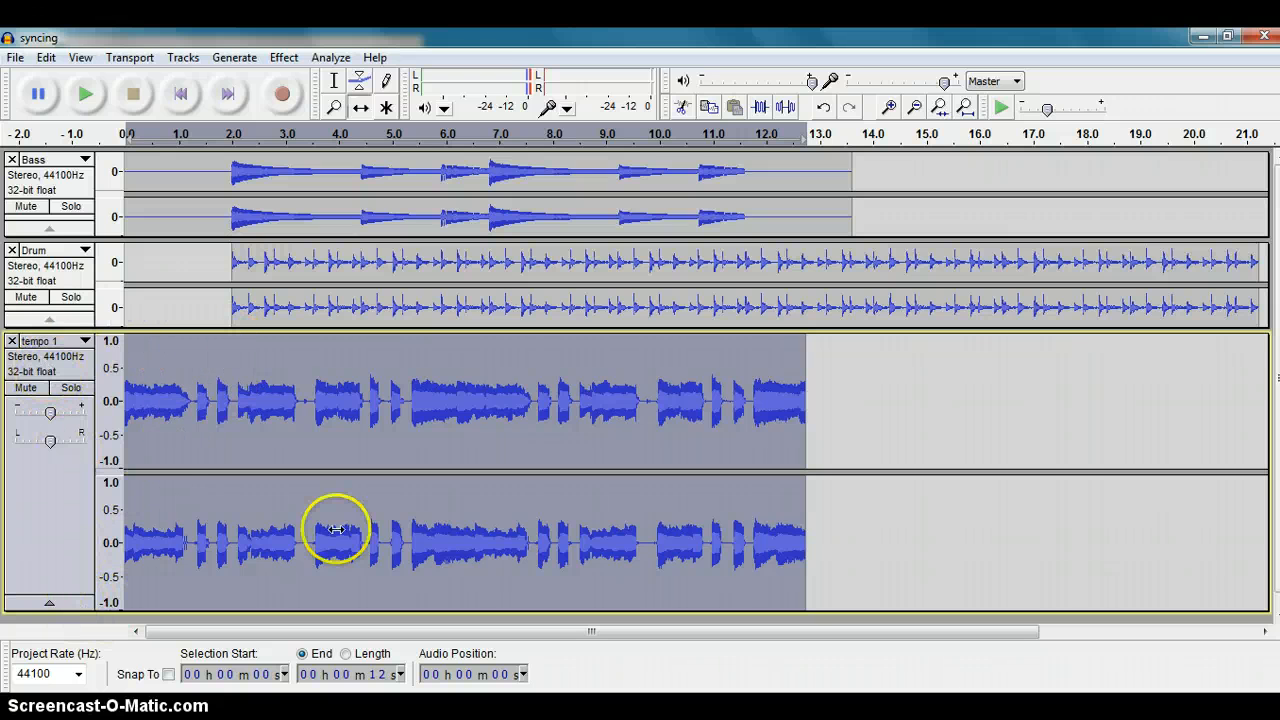
click(285, 58)
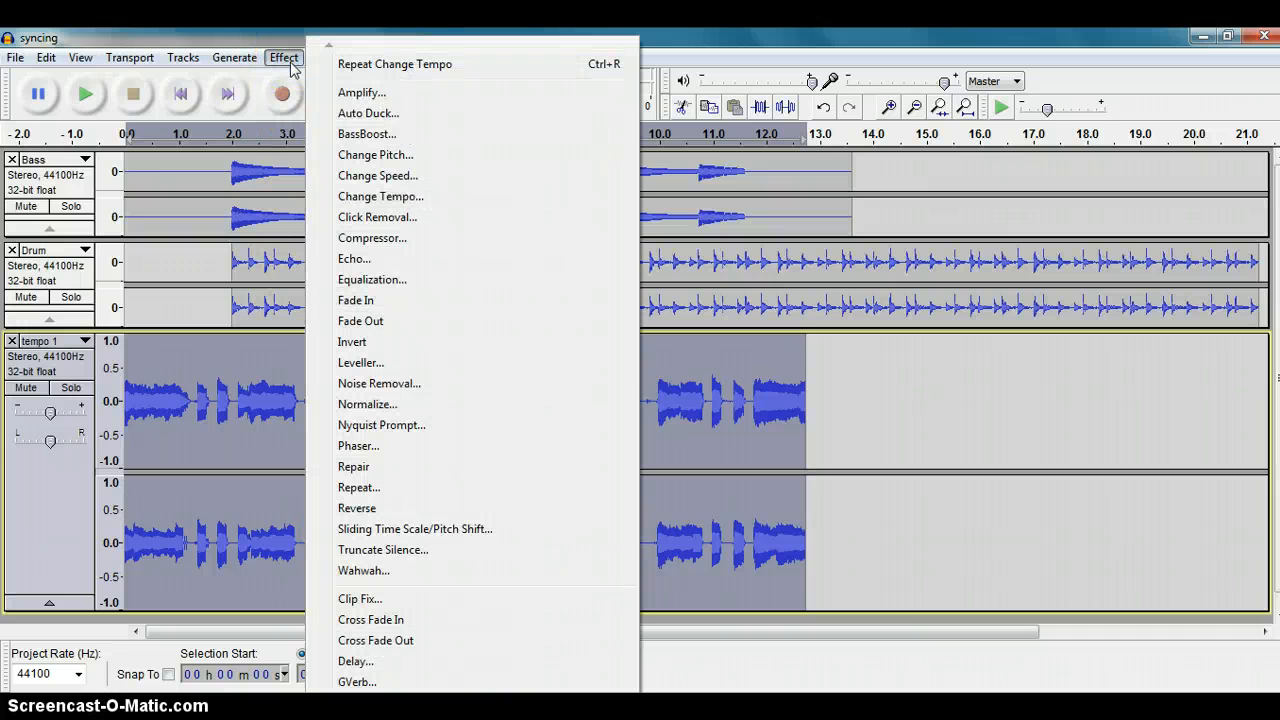
click(355, 198)
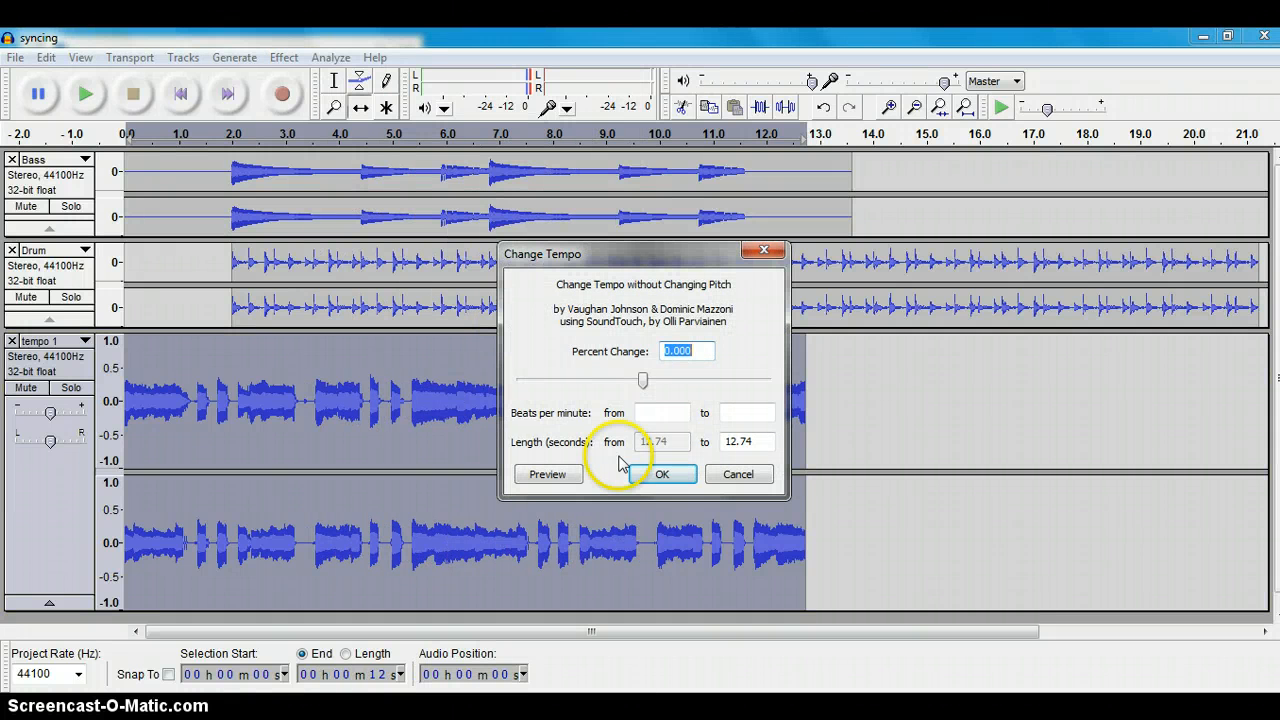
click(655, 414)
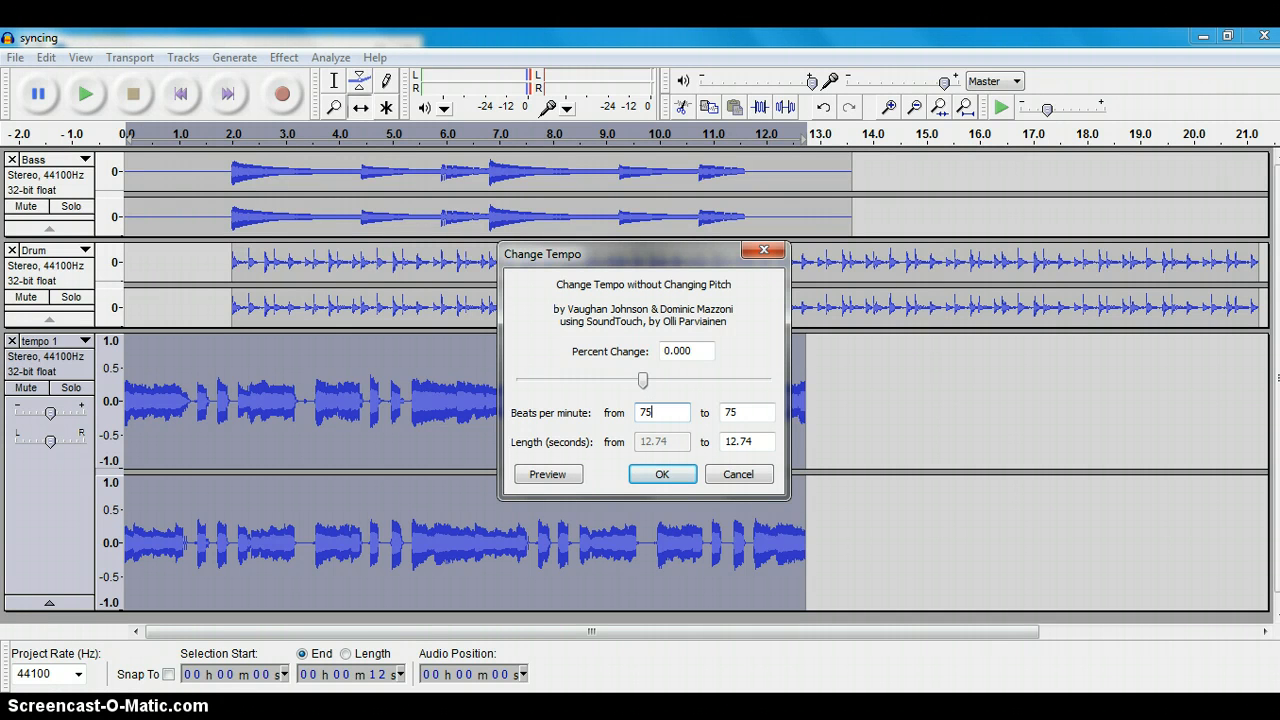
double_click(735, 412)
text(100)
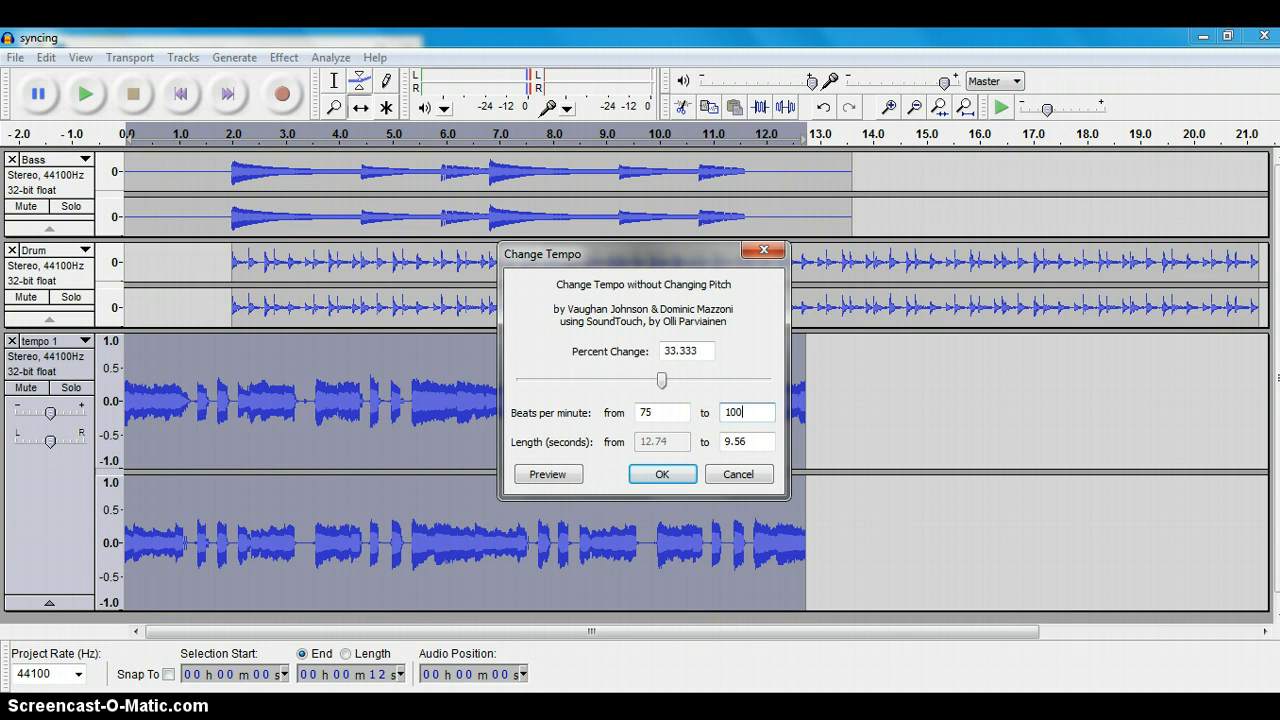
click(655, 473)
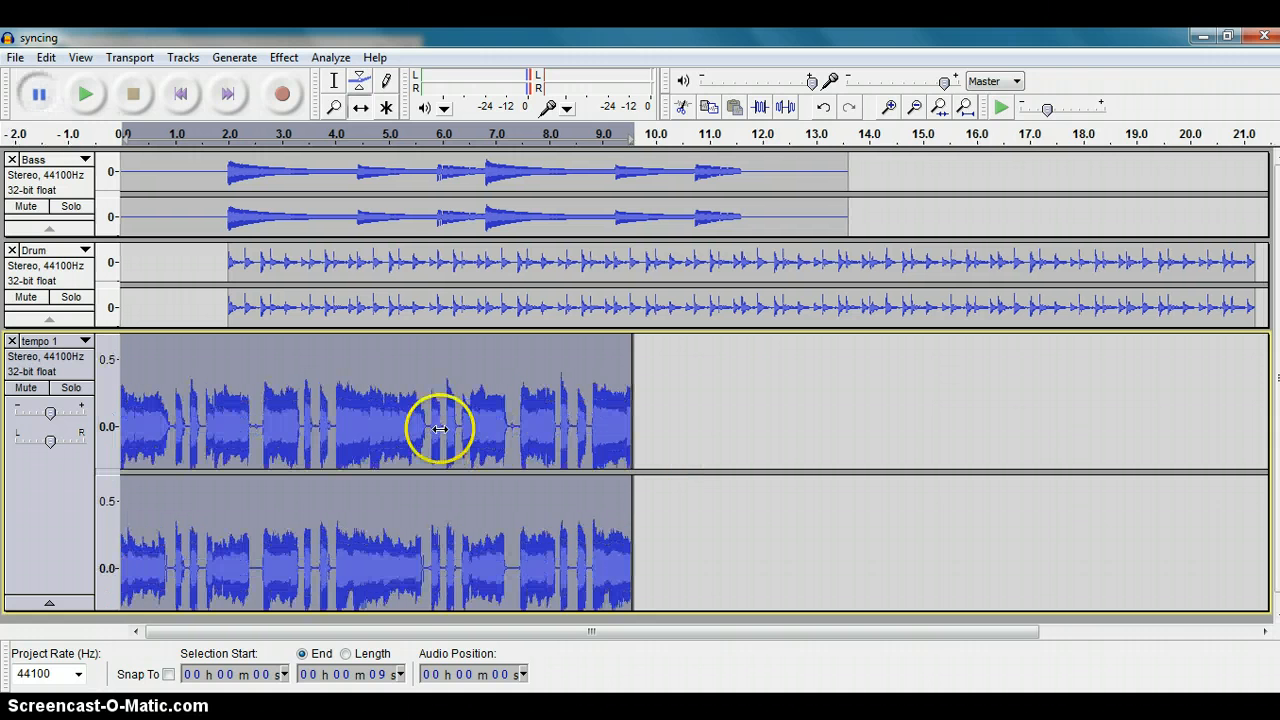
Step: Time-shift the tempo 1 clip to start at about 2.0 seconds, aligned with the Bass notes and Drum clip
click(361, 110)
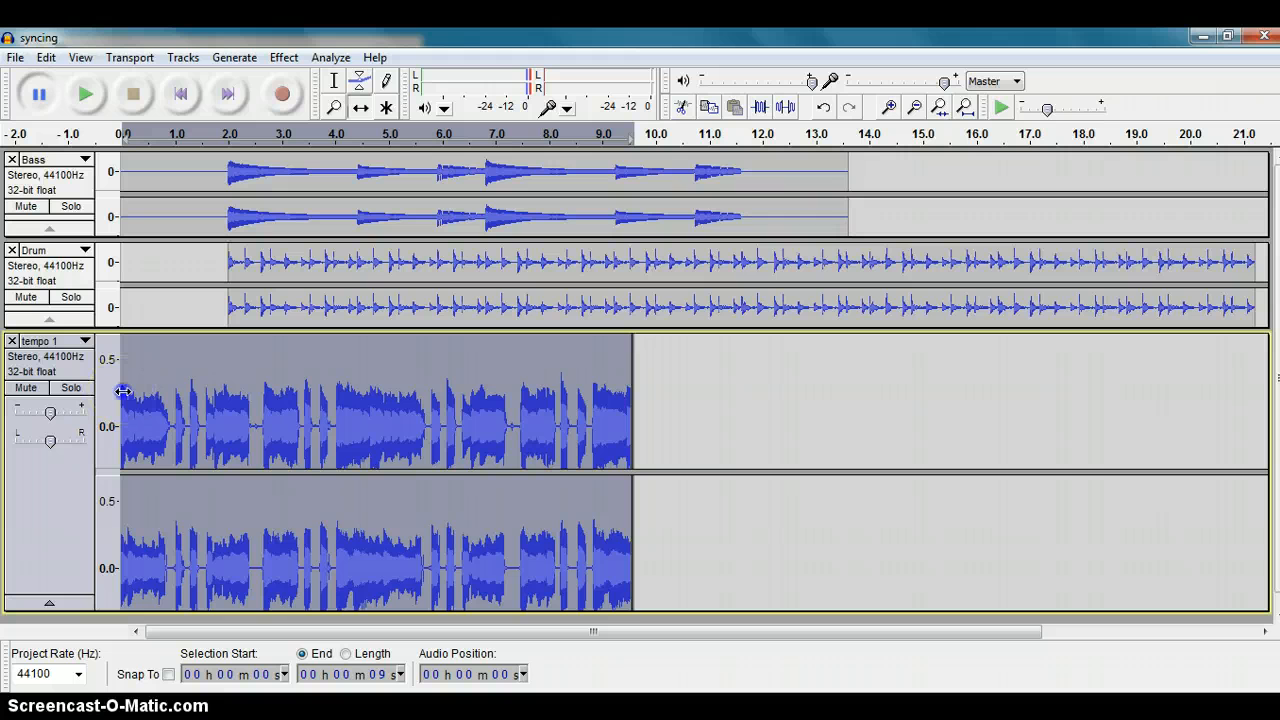
drag(129, 391, 228, 399)
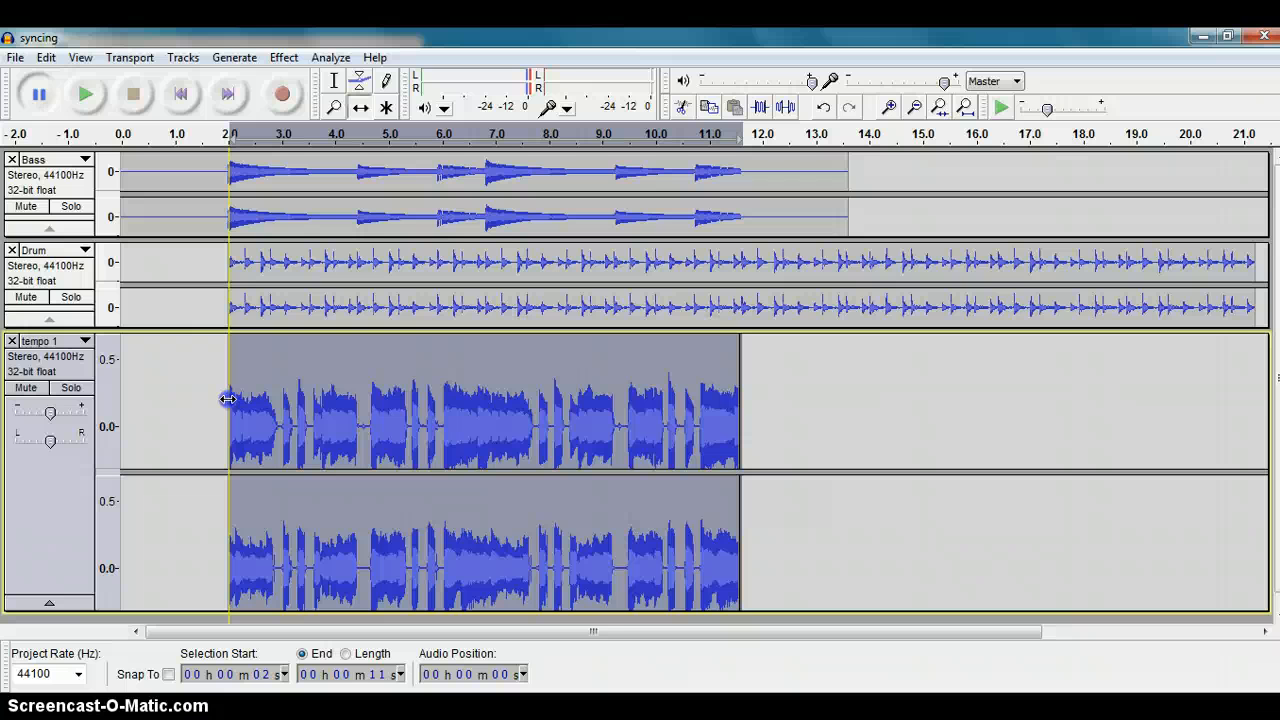
drag(228, 399, 228, 399)
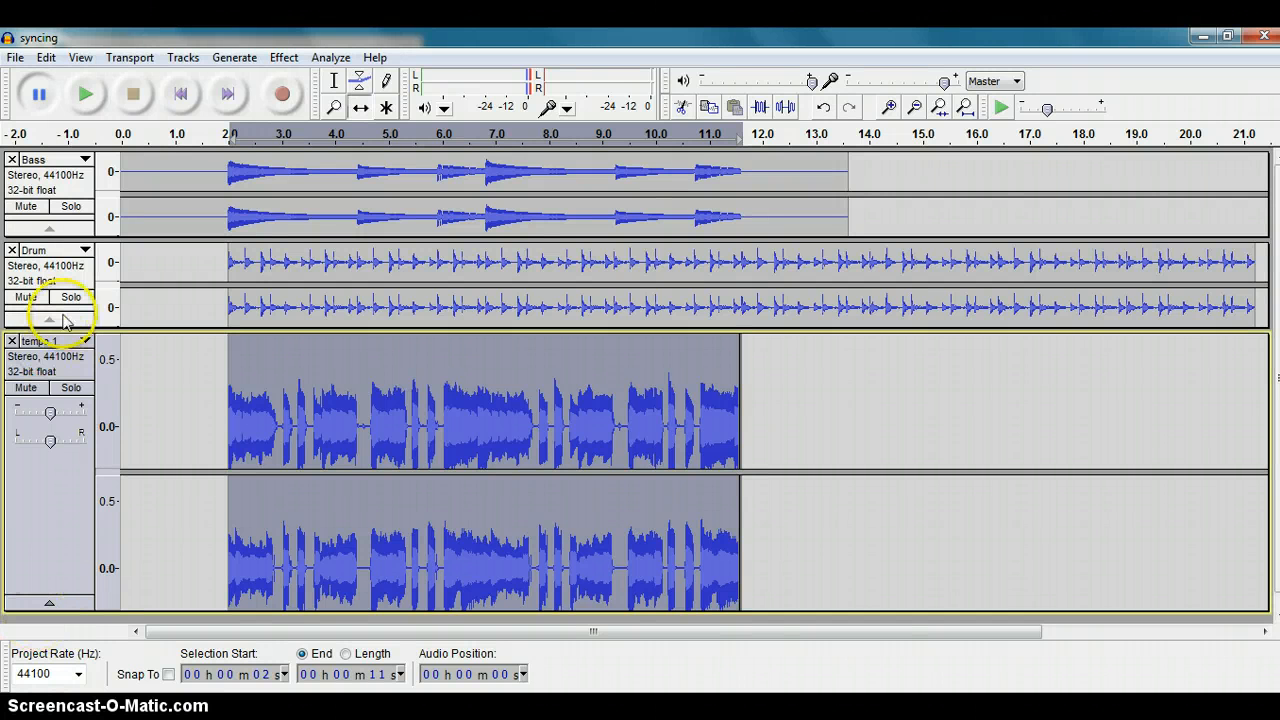
Step: Fit all tracks vertically in the window and play back the aligned Bass, Drum and tempo 1 tracks
click(82, 59)
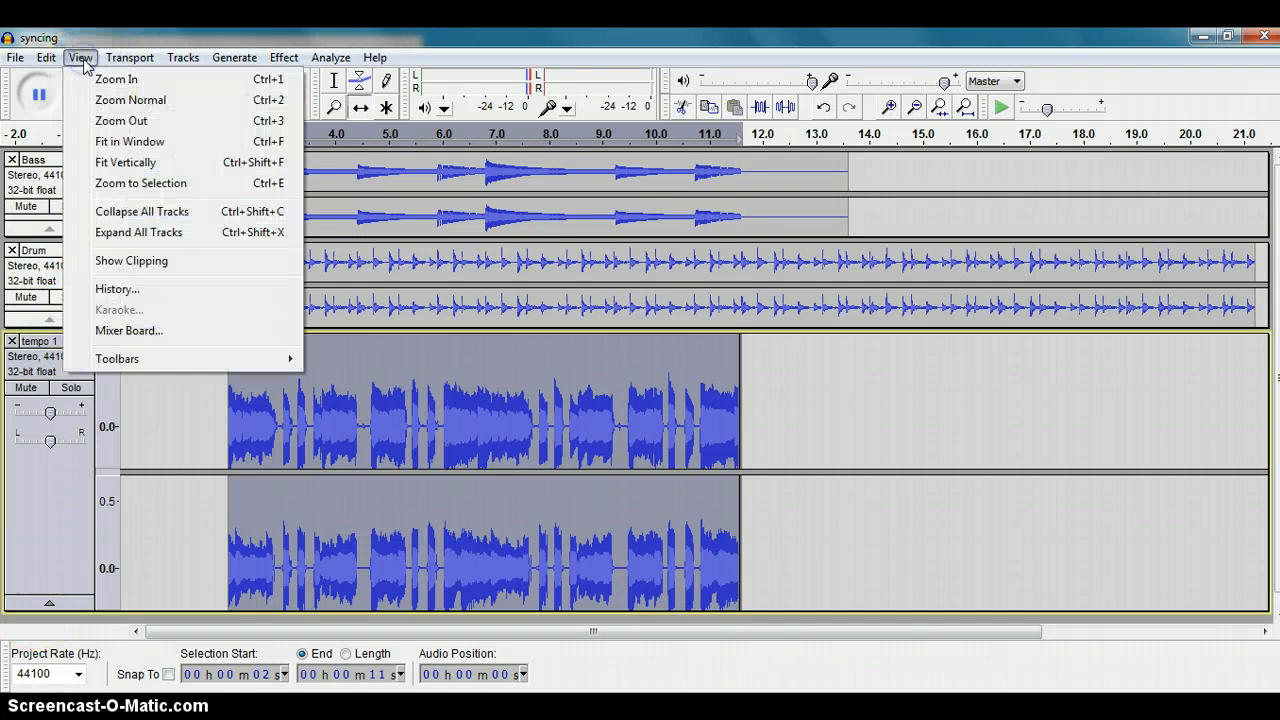
click(113, 163)
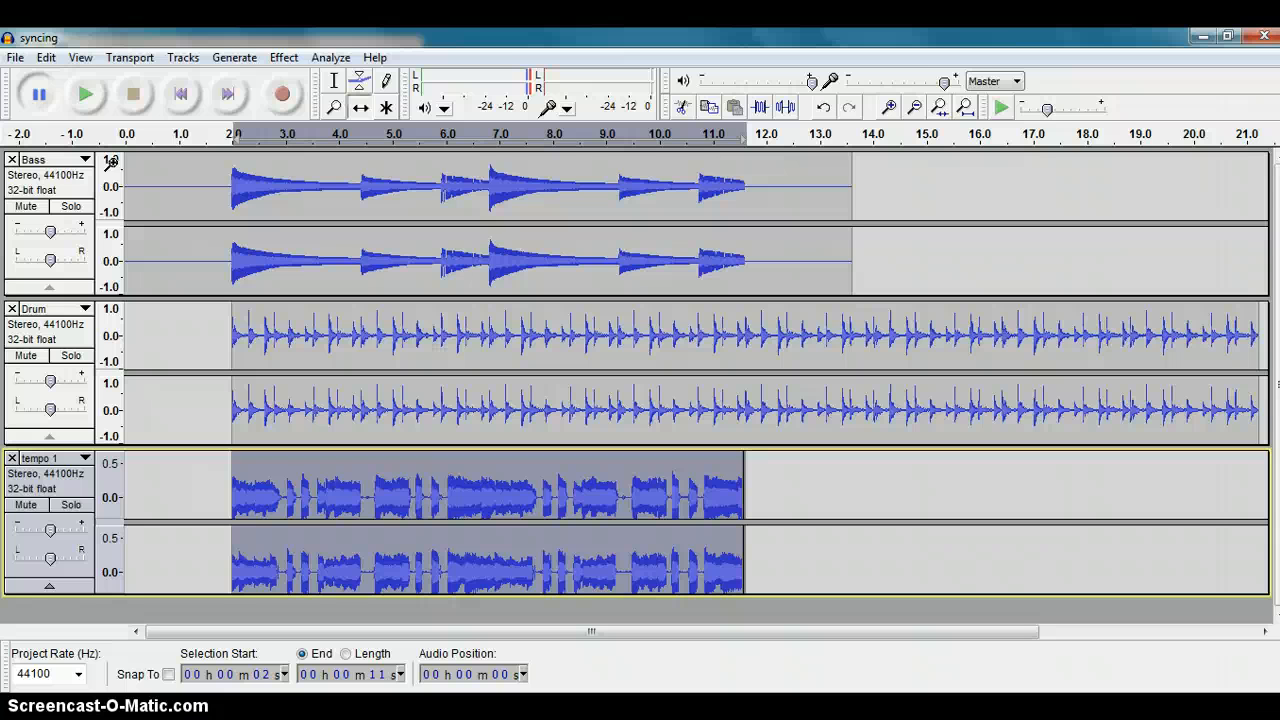
click(88, 97)
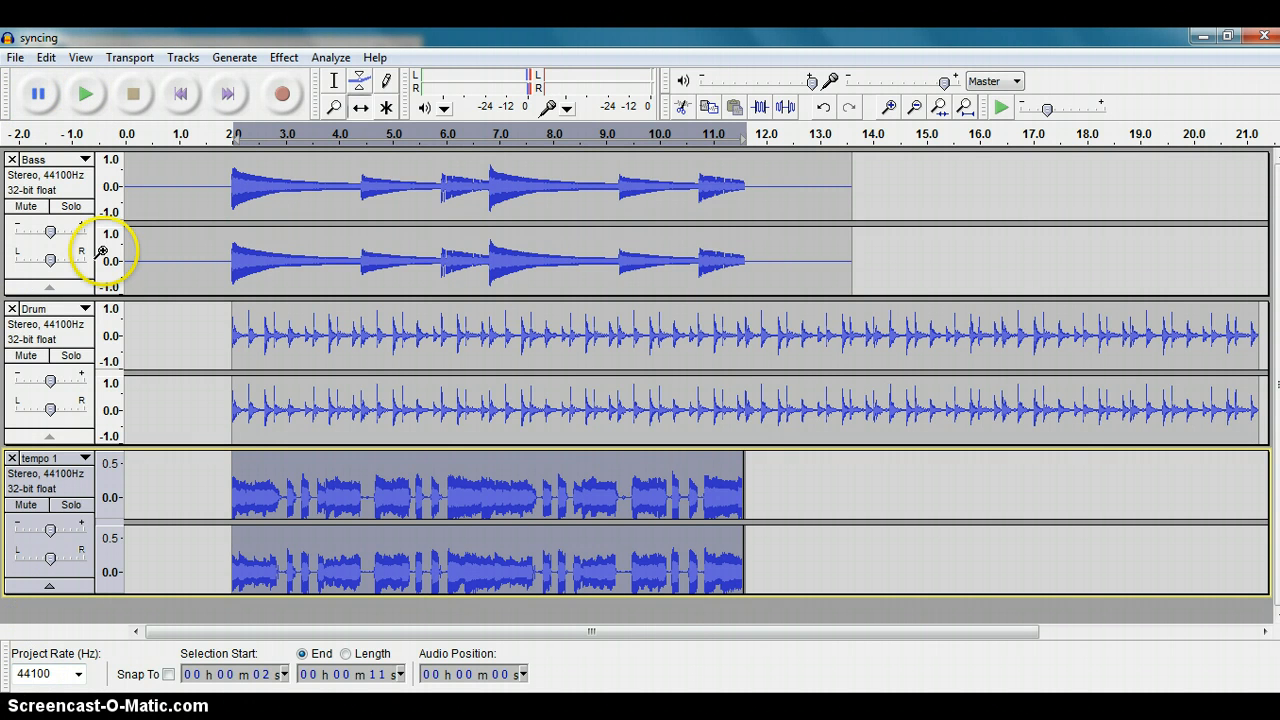
Step: Import the pitch audio file from section_3 as a new track, play the mix and pause it
click(16, 58)
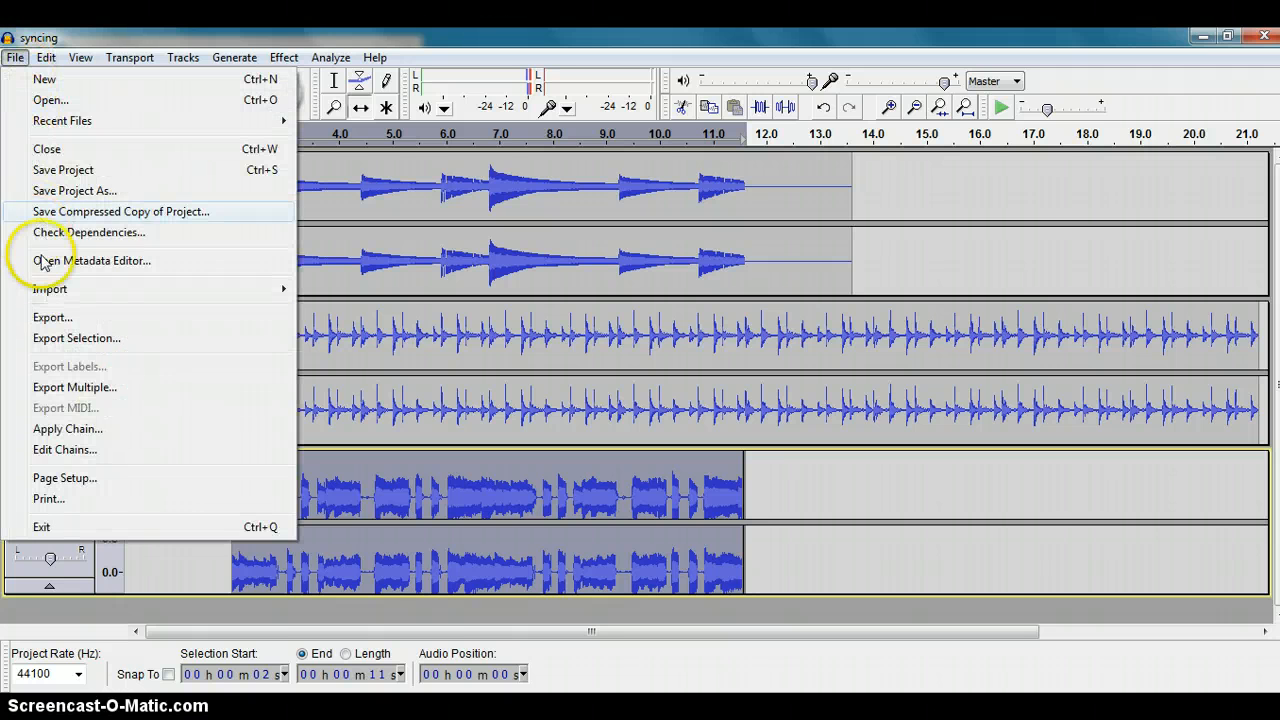
mouse_move(50, 293)
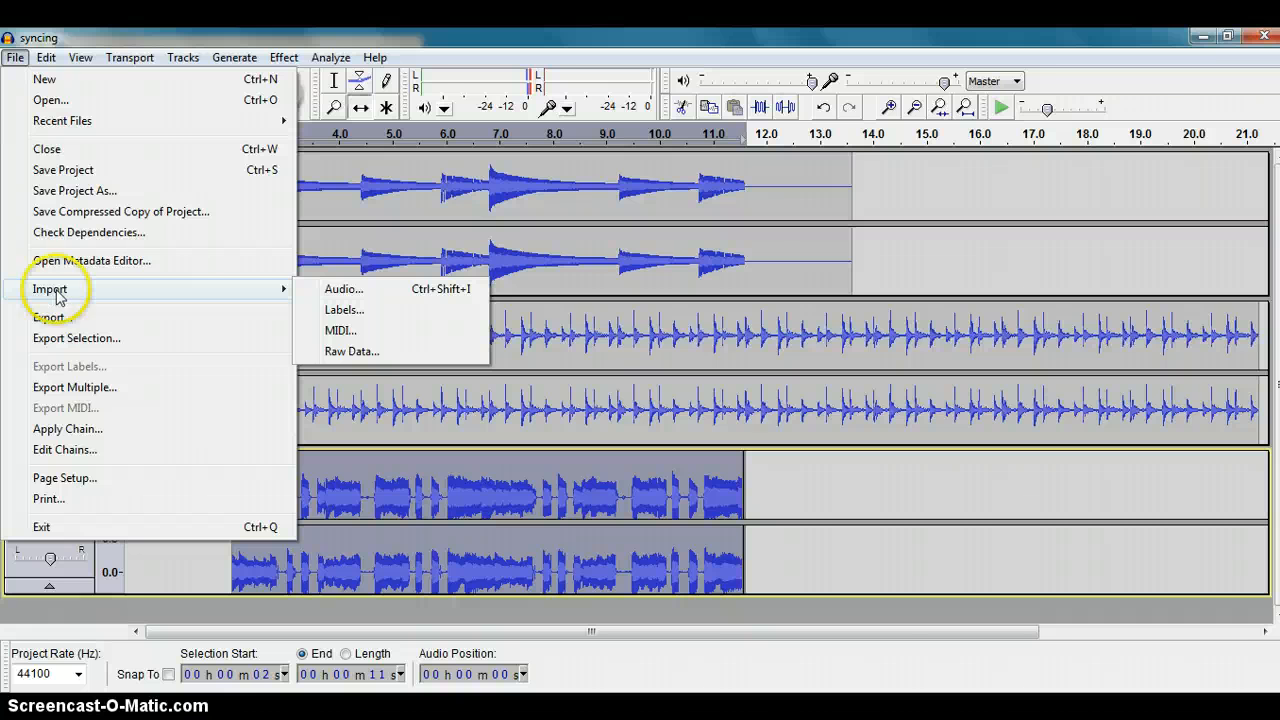
click(341, 290)
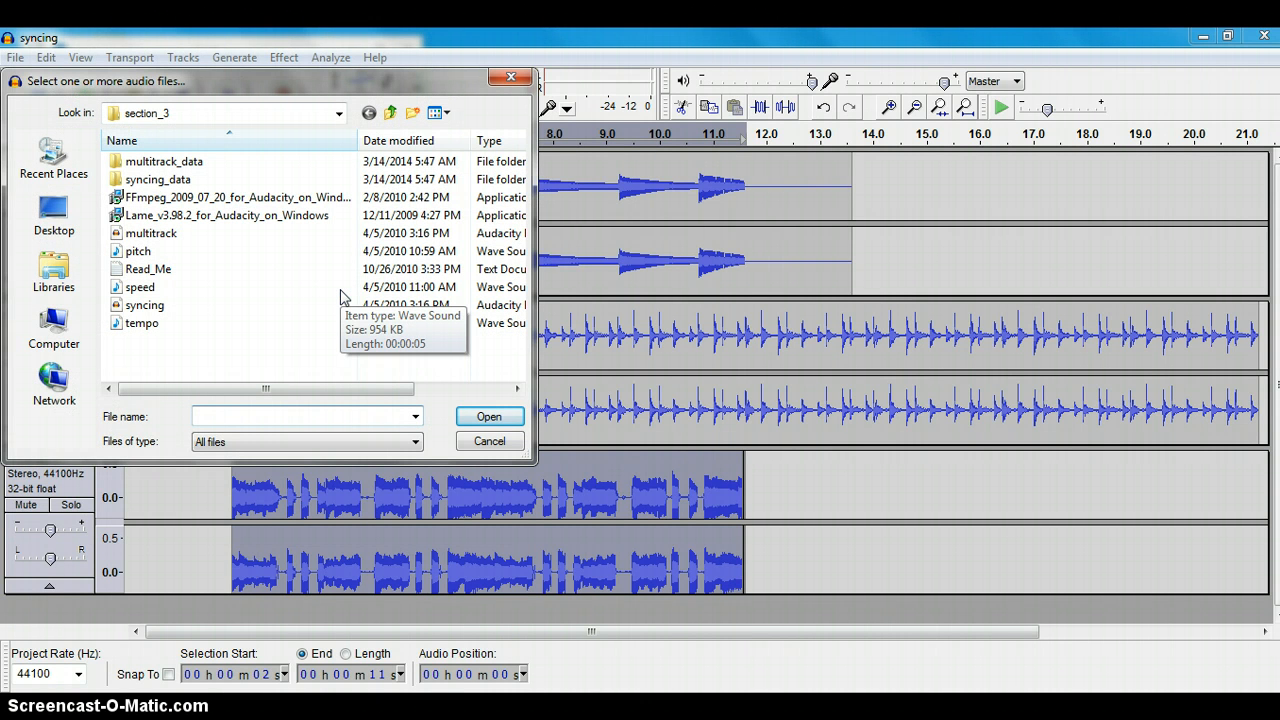
double_click(144, 252)
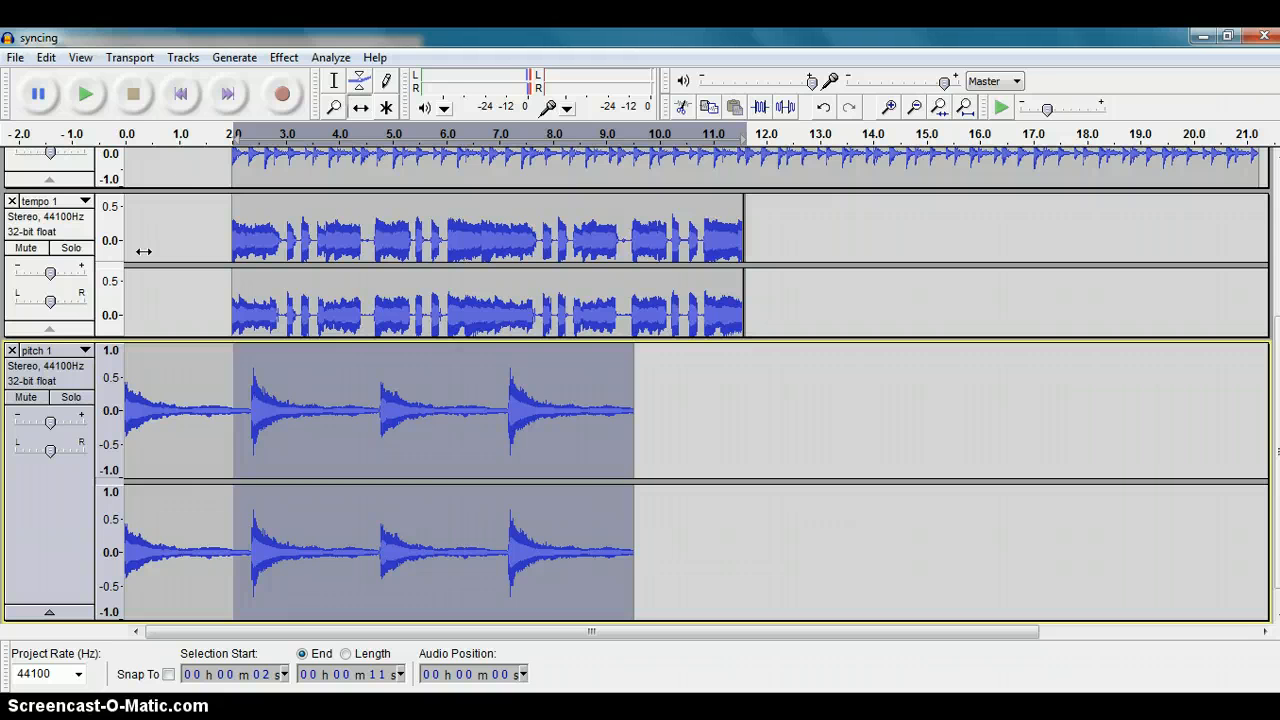
click(87, 95)
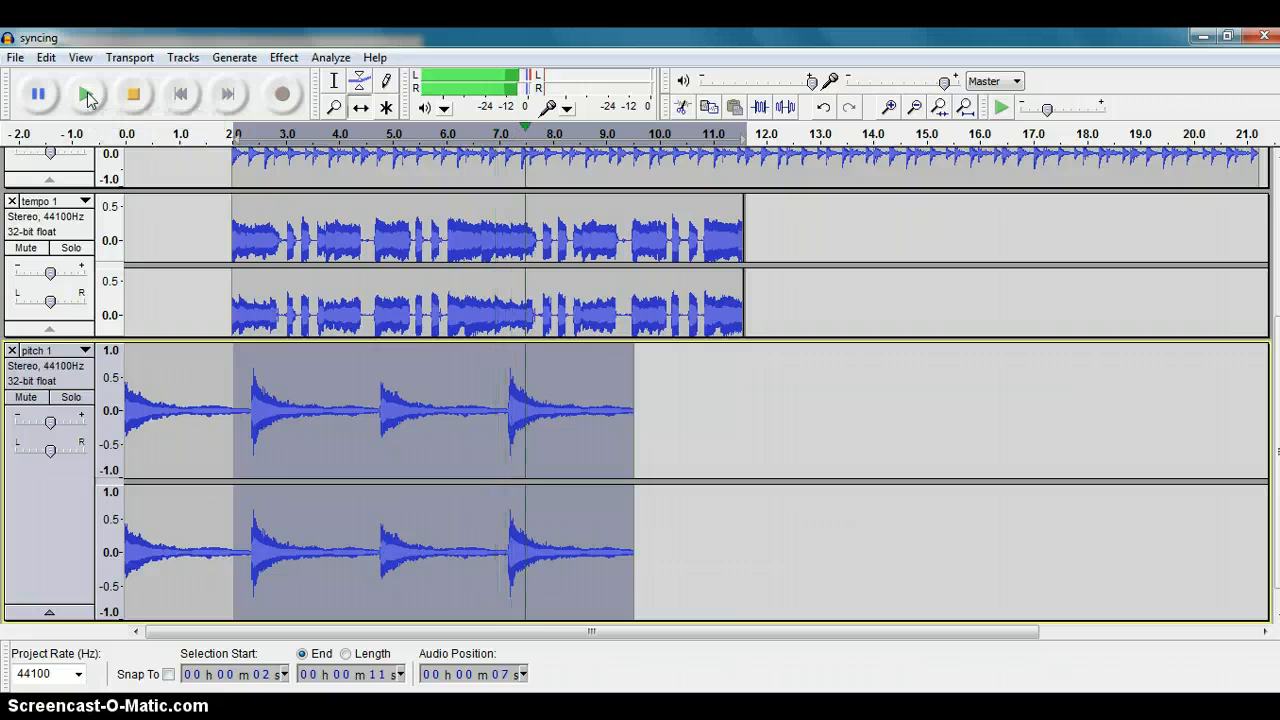
click(39, 94)
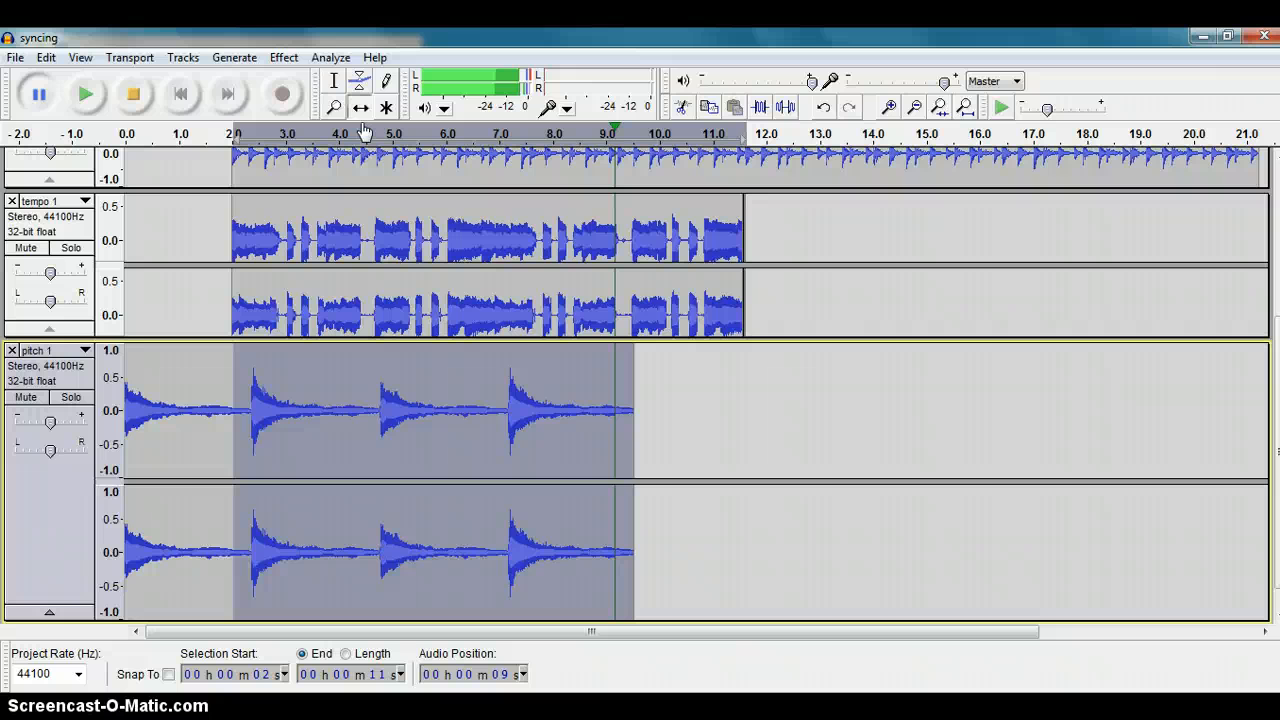
Step: Fit all tracks vertically in the window, and stop the paused playback with the whole pitch 1 track selected
click(80, 57)
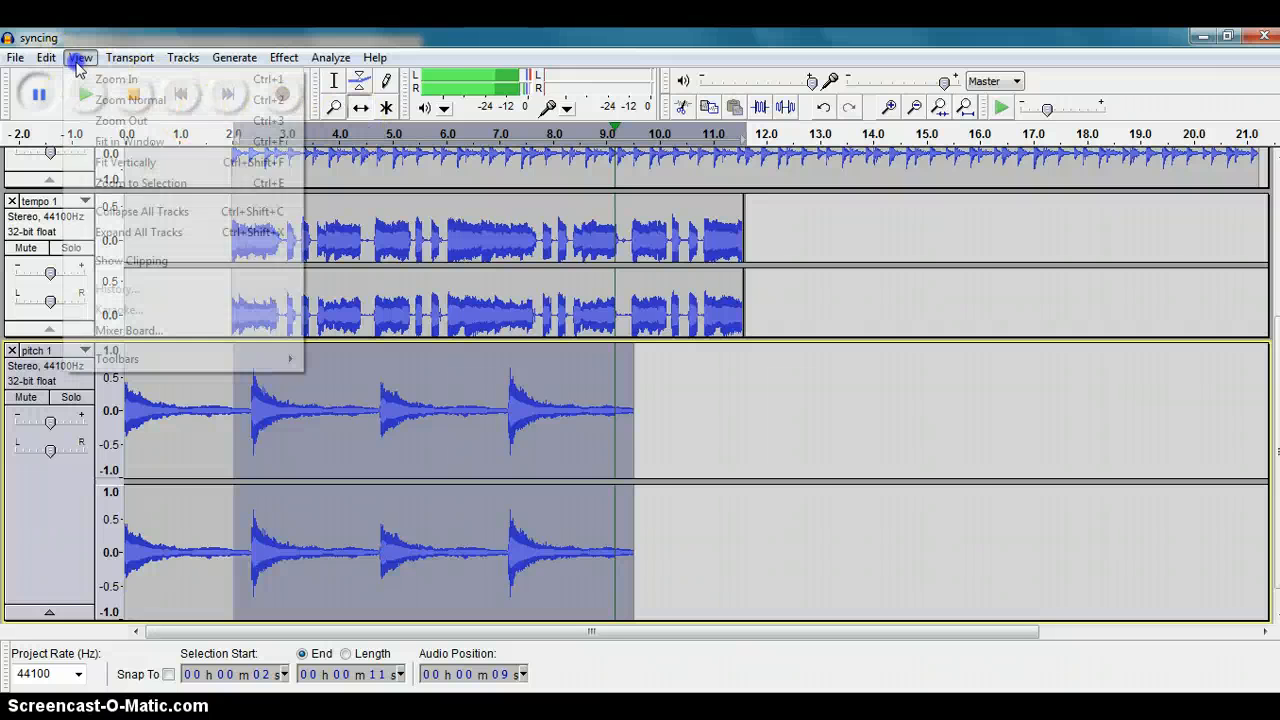
click(124, 163)
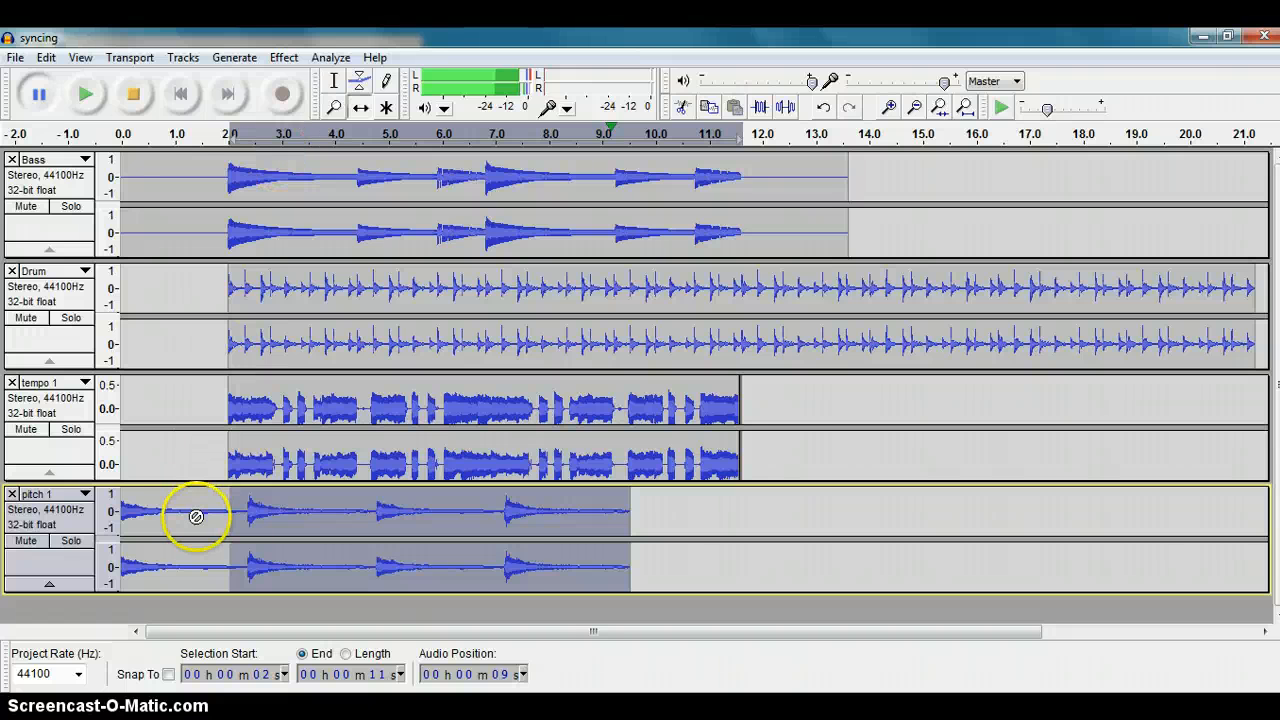
click(68, 512)
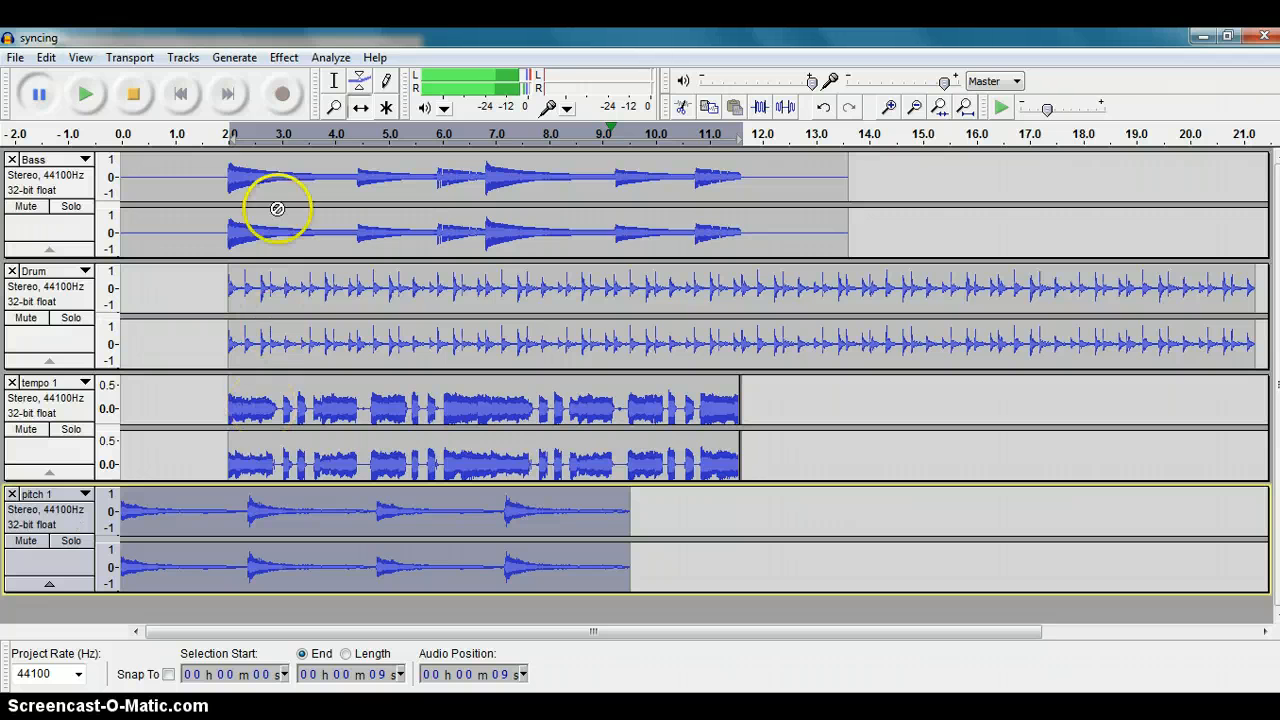
click(284, 58)
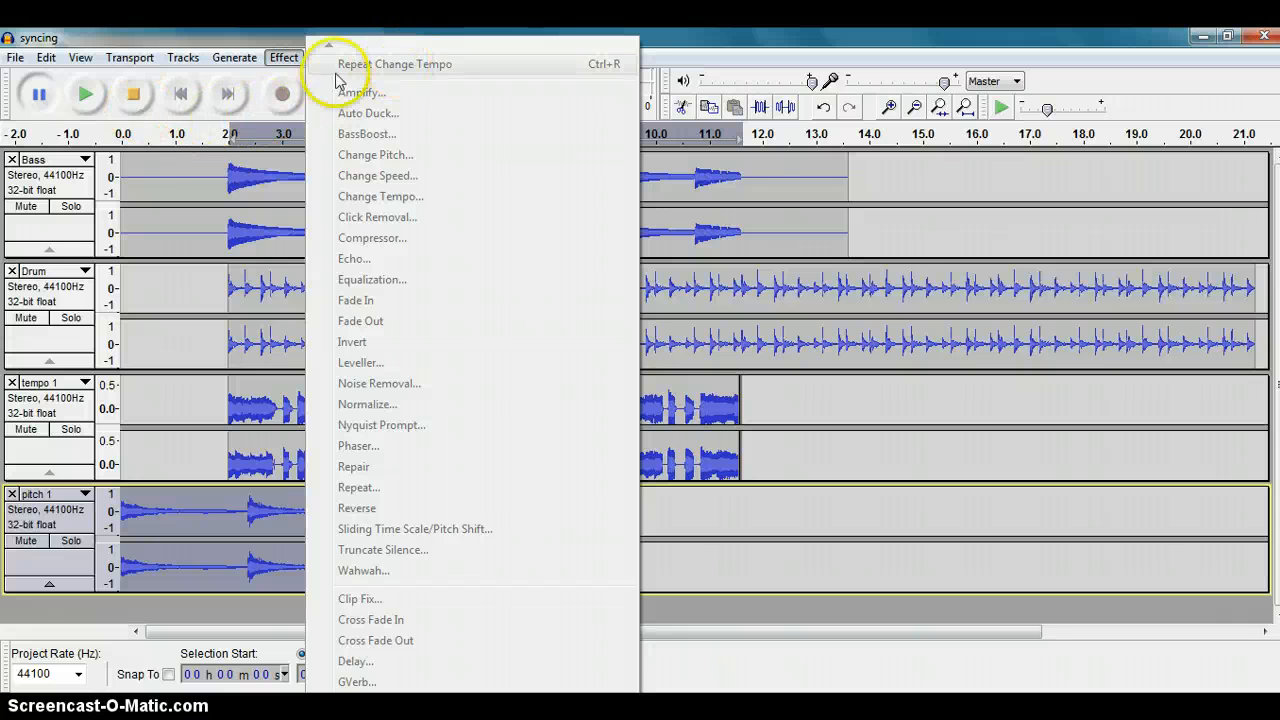
click(135, 95)
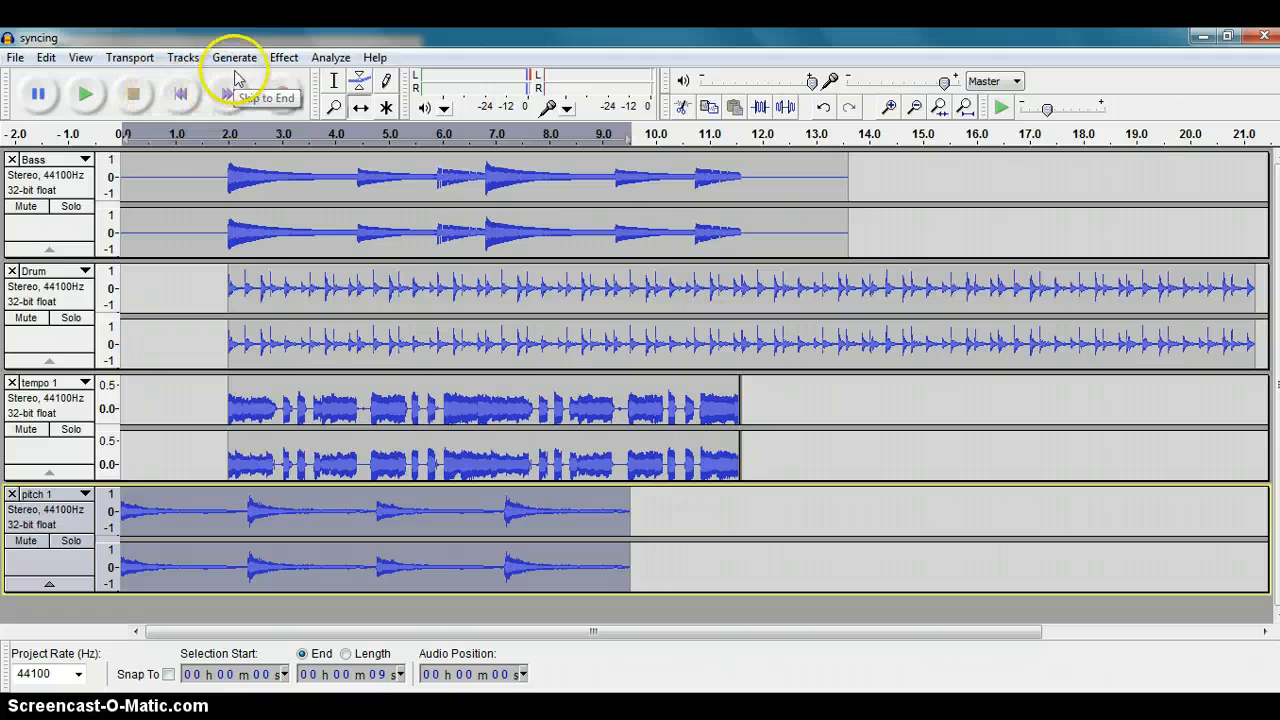
Step: Apply Change Pitch to the whole pitch 1 track with the From and To pitches at E, after previewing it
click(284, 58)
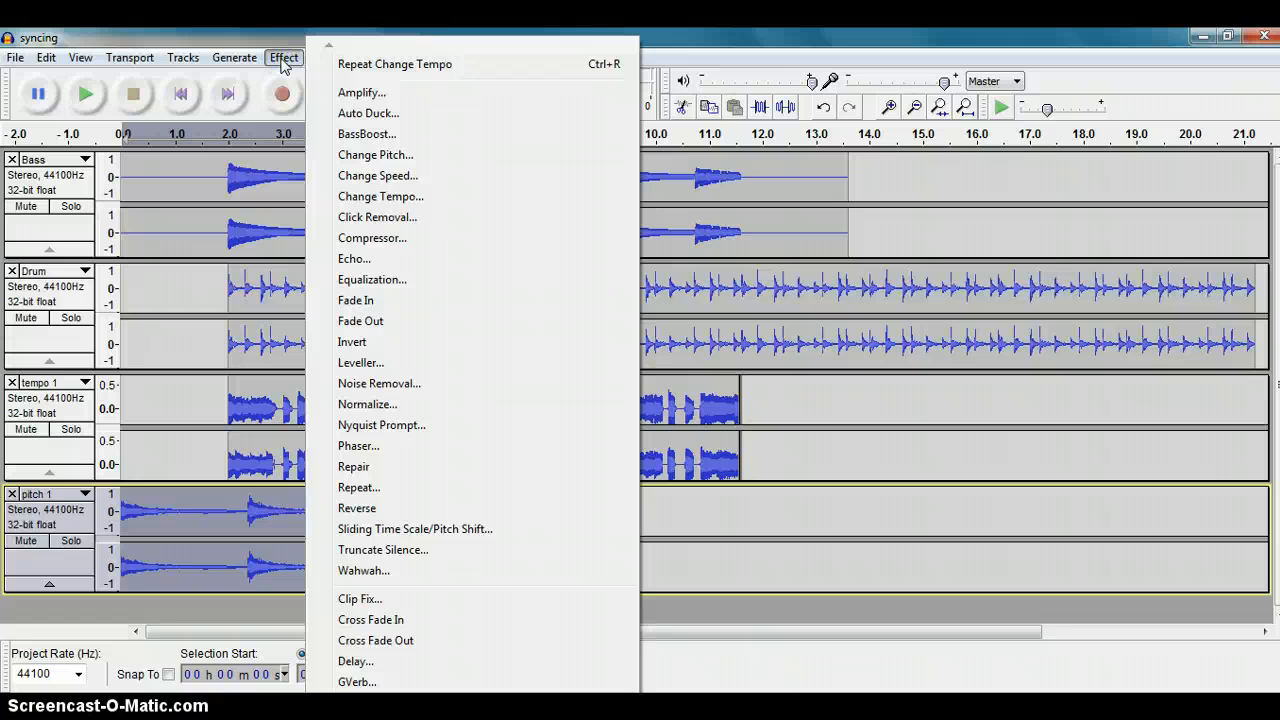
click(284, 58)
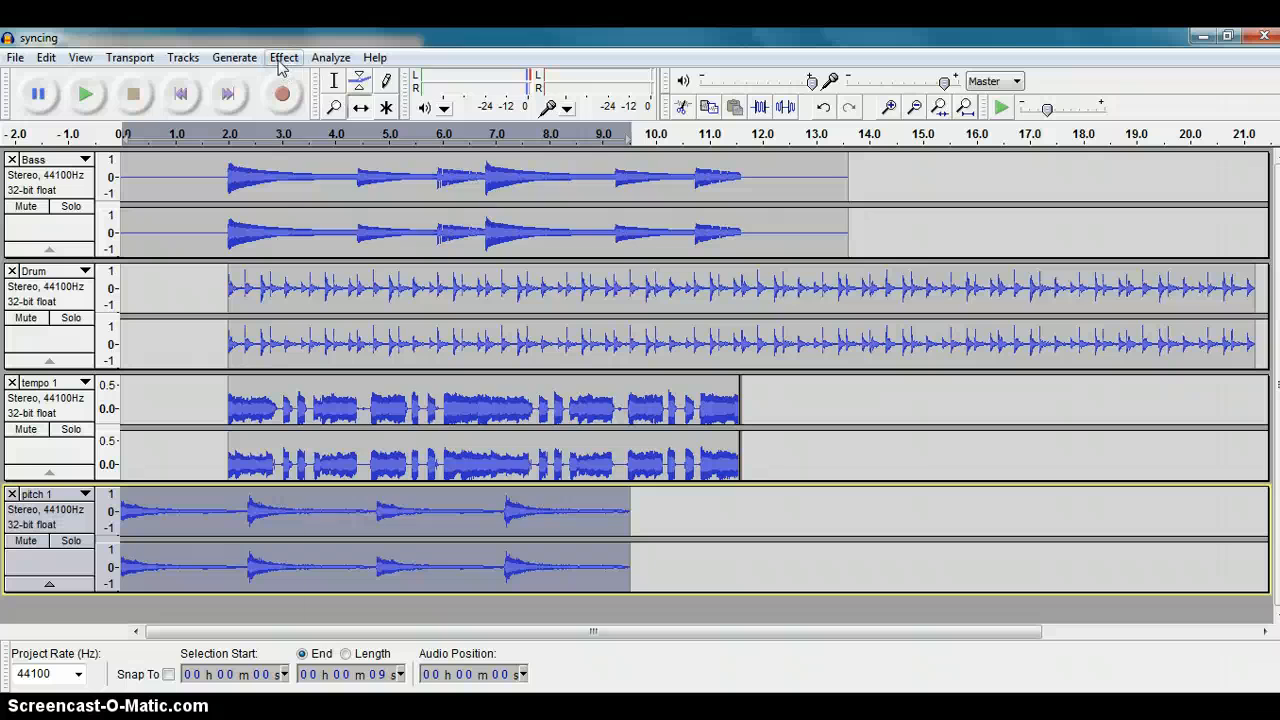
click(284, 58)
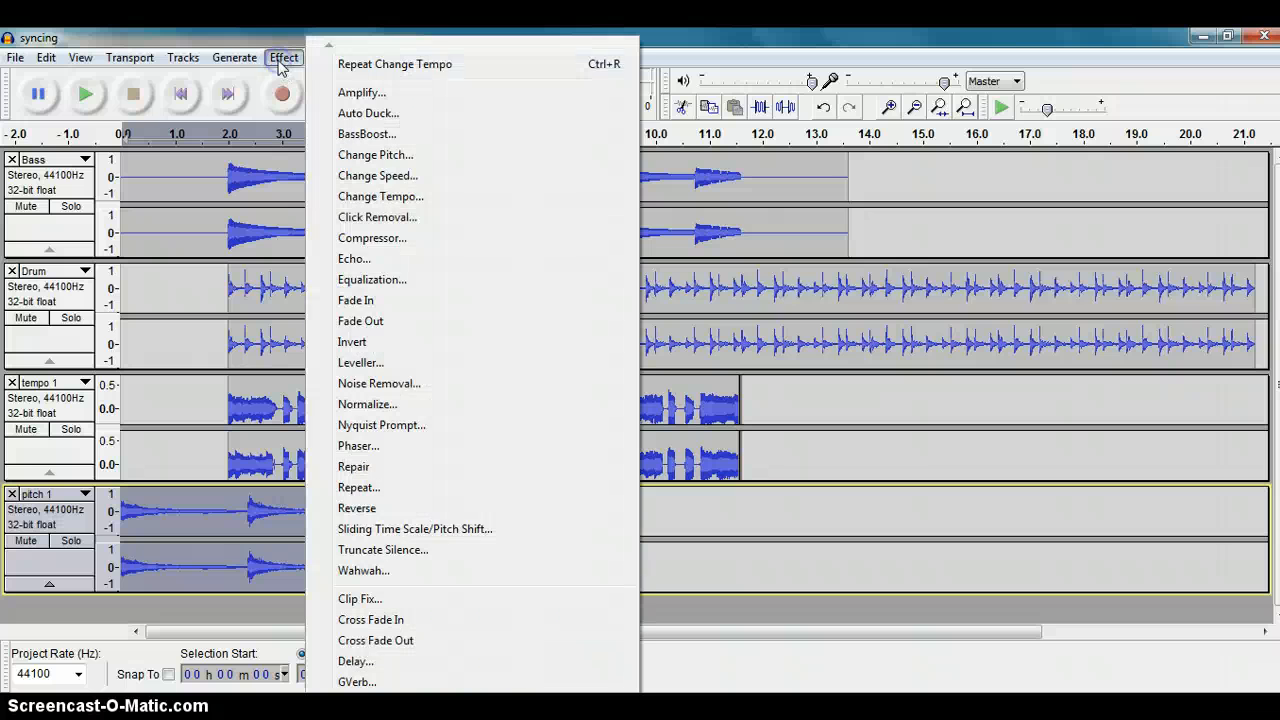
click(395, 155)
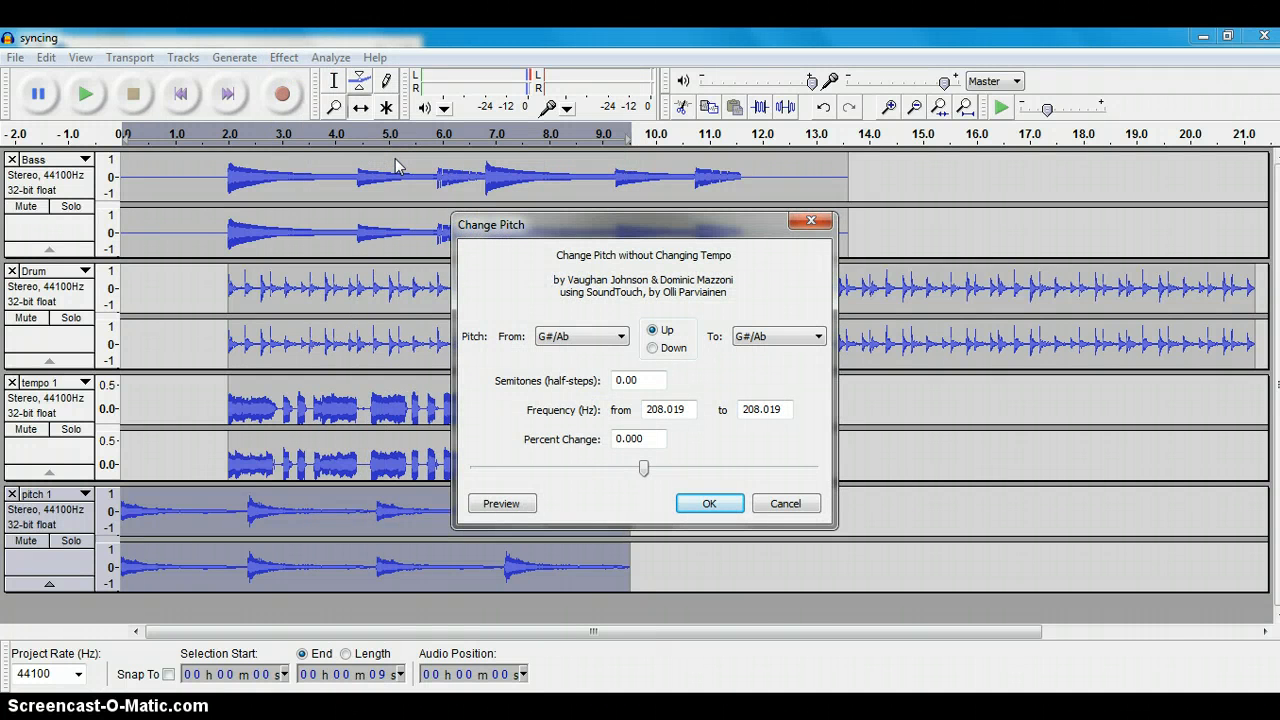
click(622, 343)
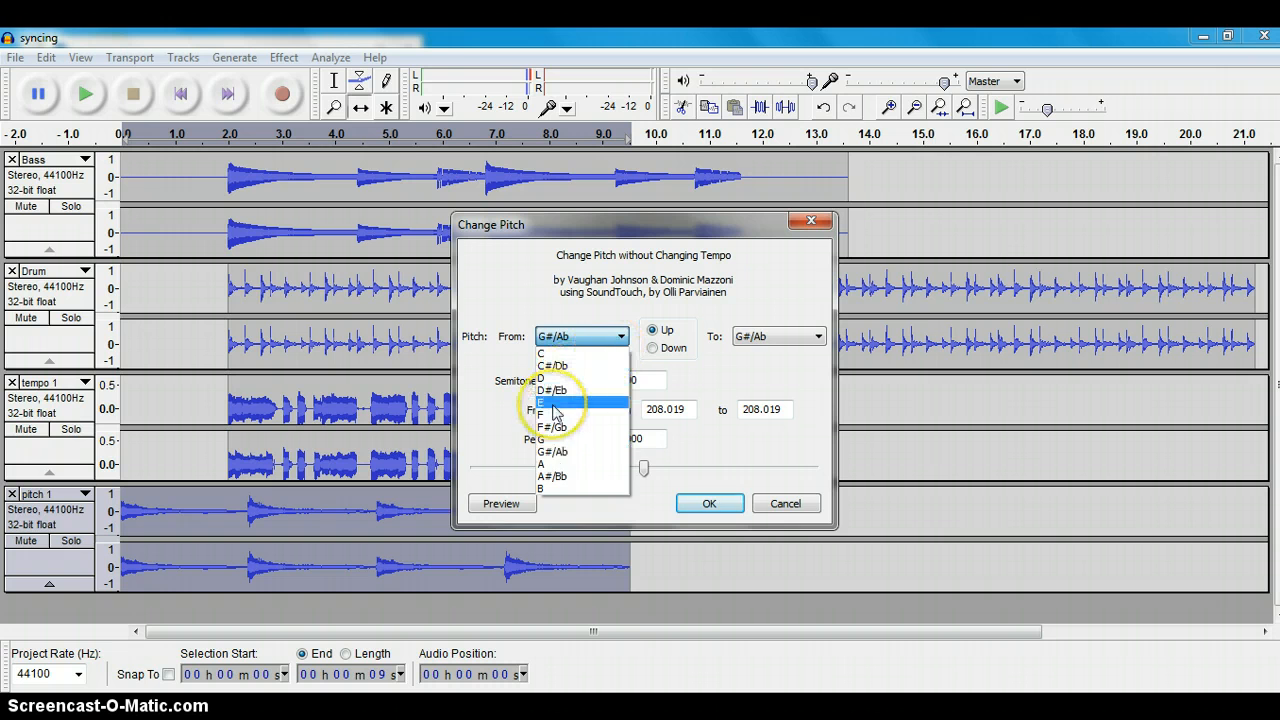
click(553, 405)
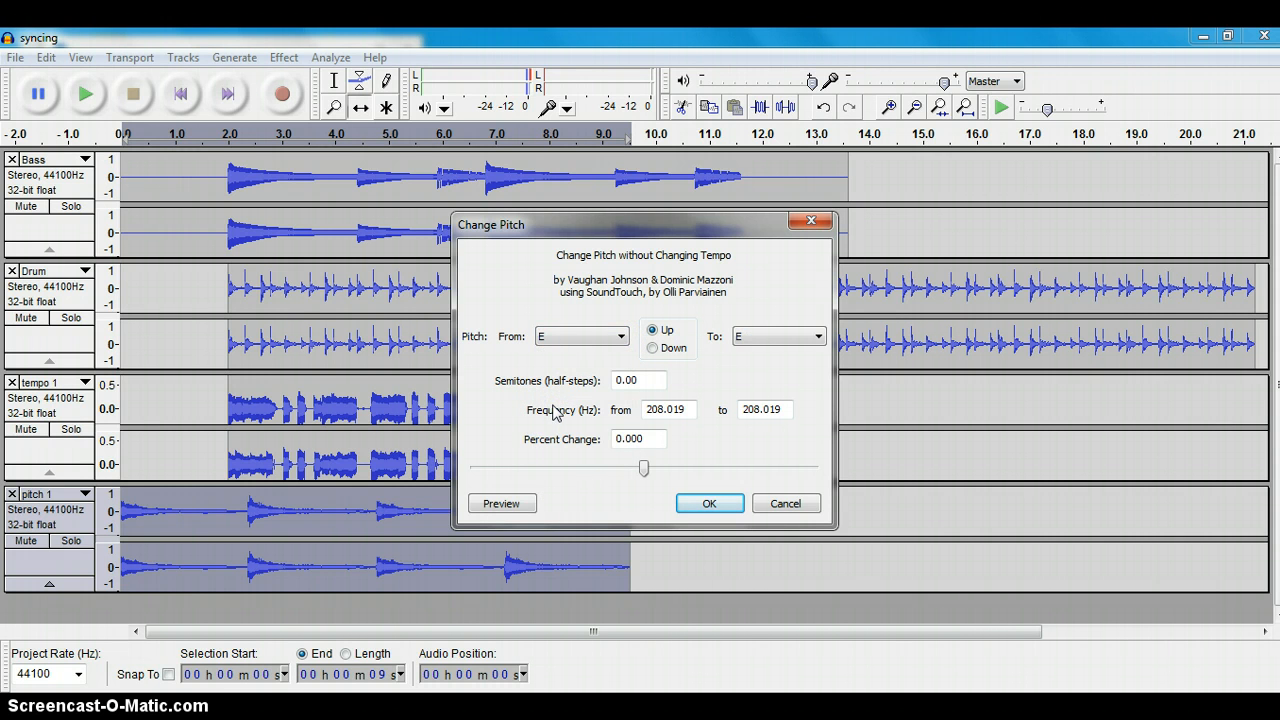
click(502, 505)
click(508, 508)
click(504, 506)
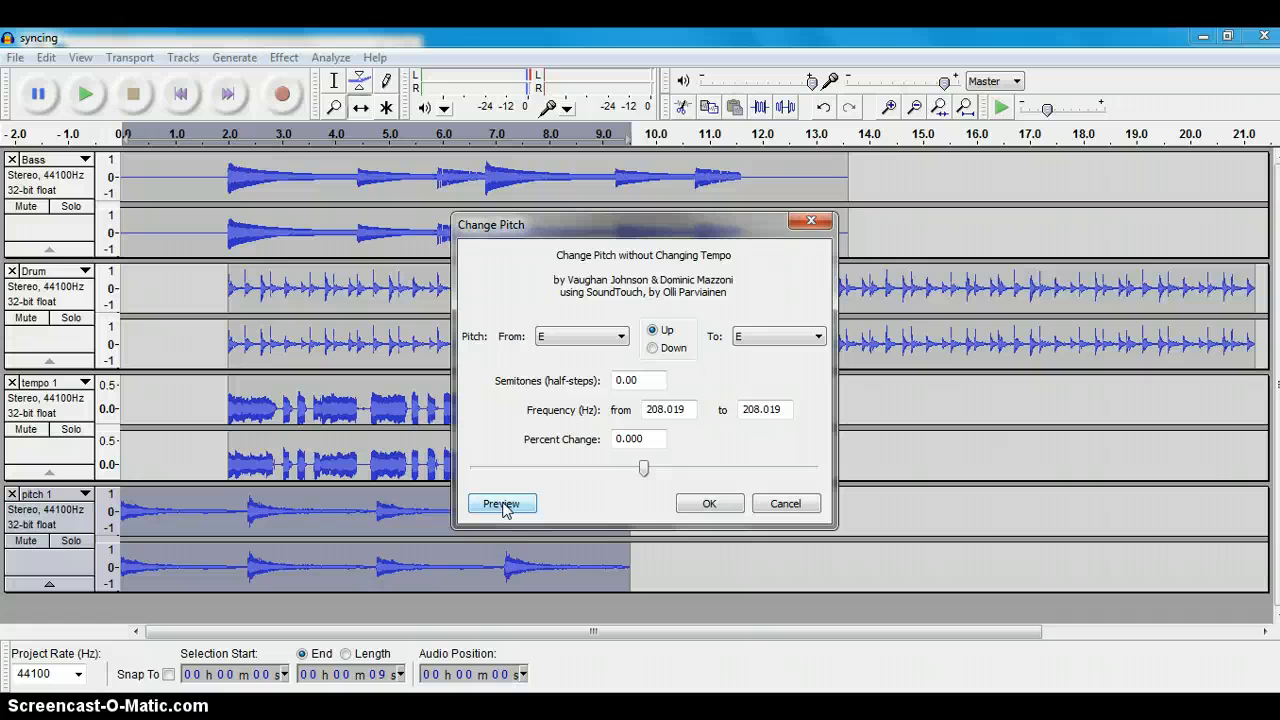
click(706, 503)
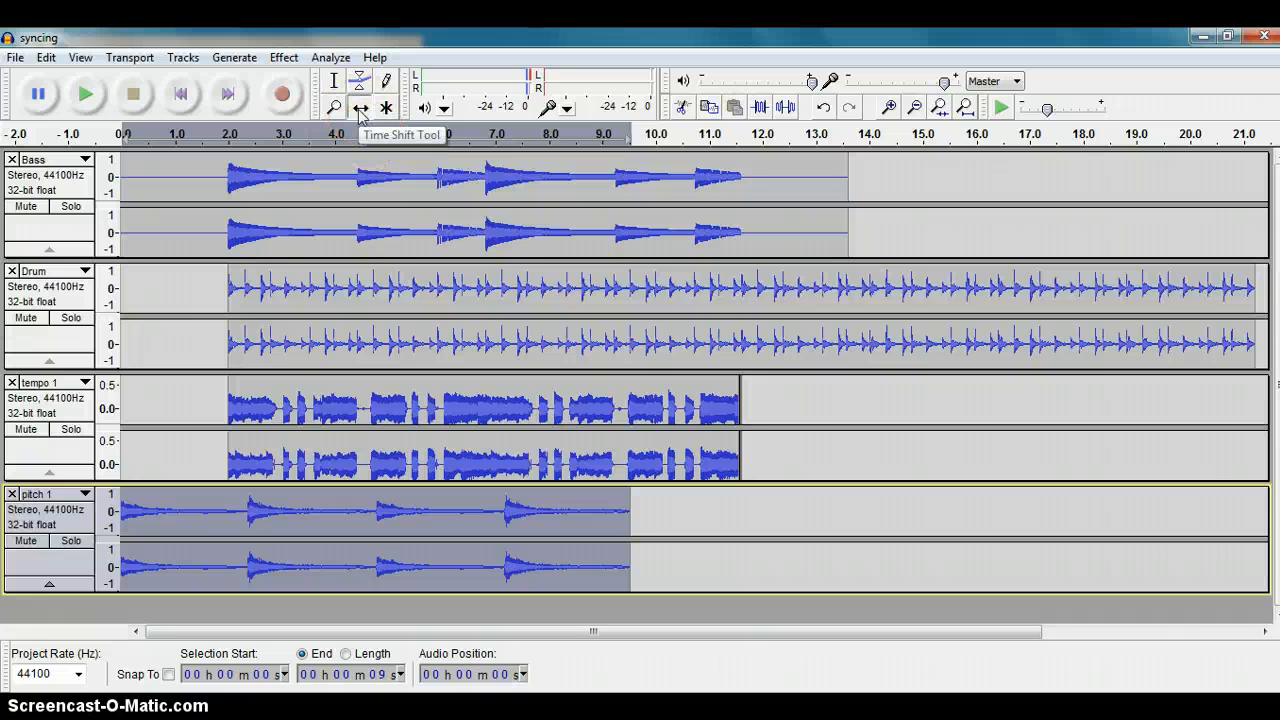
Step: Time-shift the pitch 1 clip to start at about 2.0 seconds, aligned with the tempo 1 clip, and play back the mix
drag(213, 493, 228, 531)
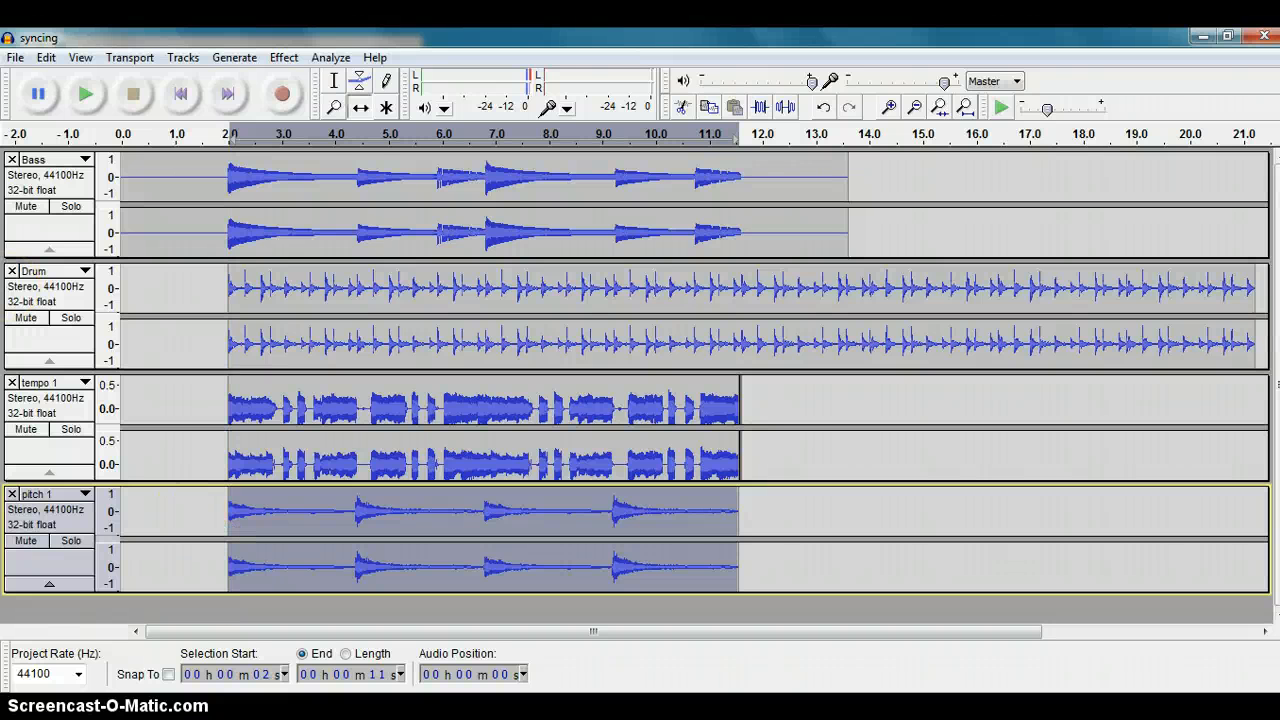
click(86, 95)
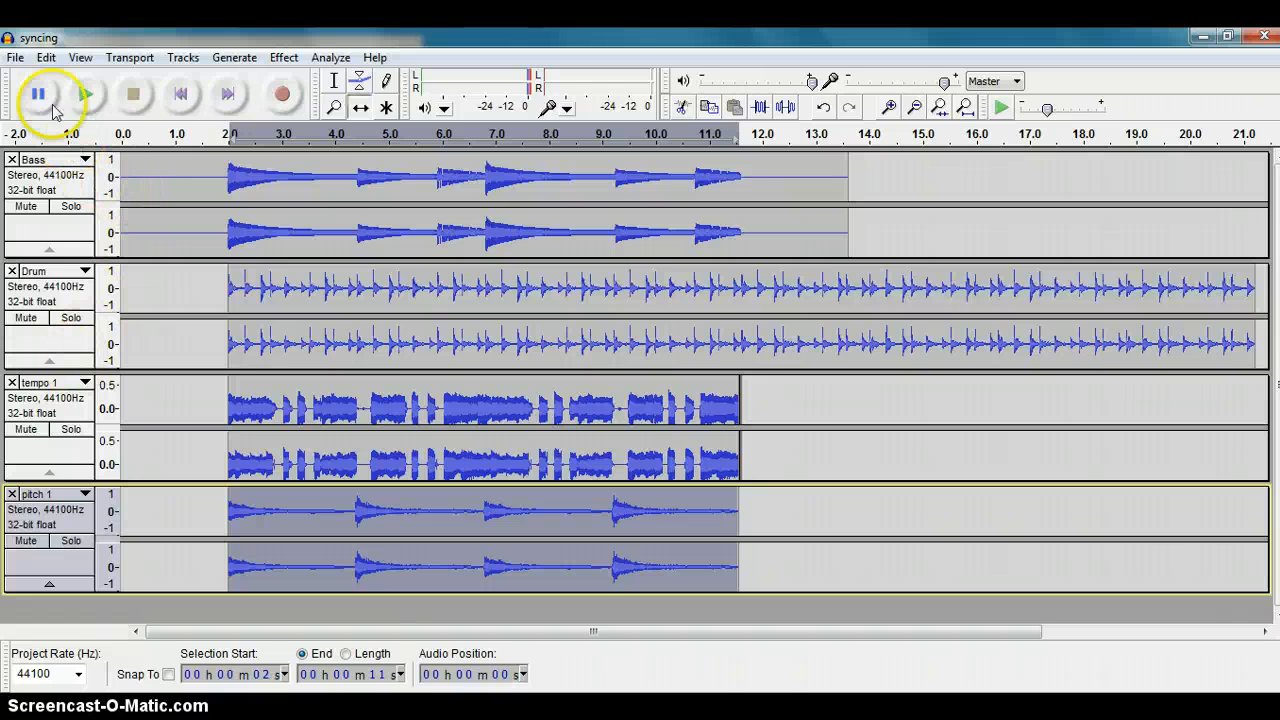
Step: Import the speed audio file from section_3 as a new track, play the mix and stop it
click(15, 58)
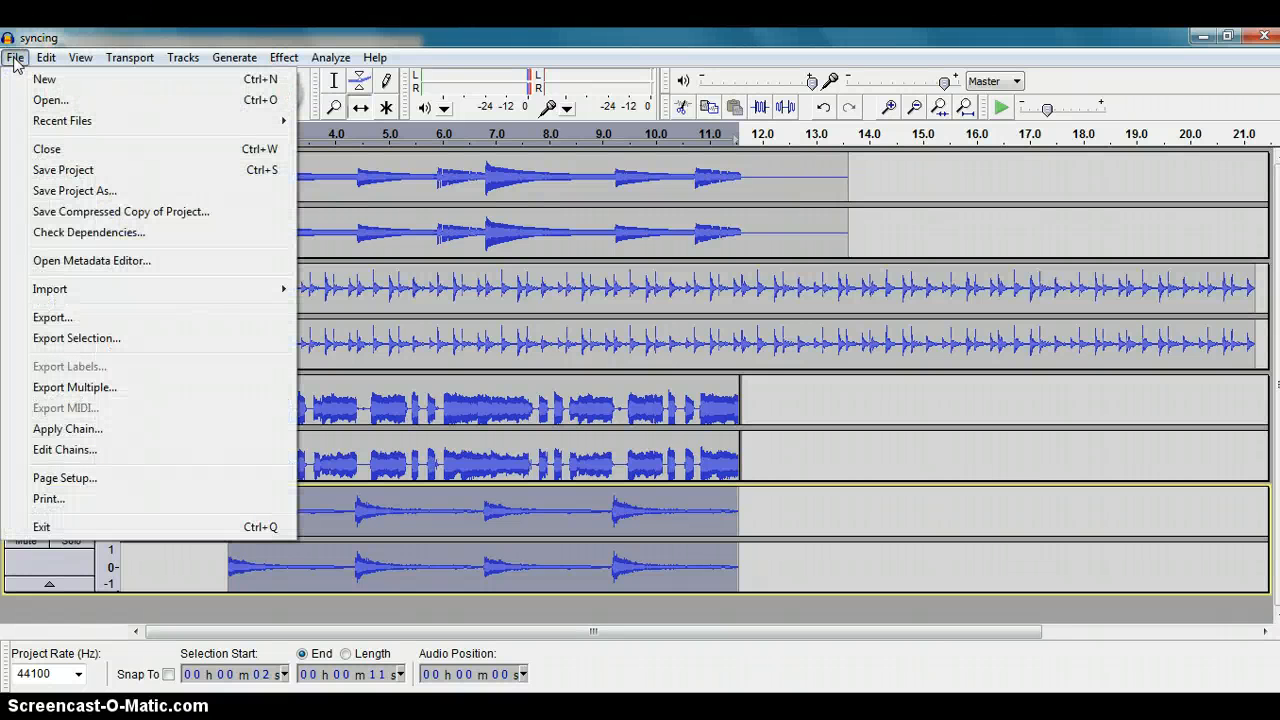
mouse_move(50, 287)
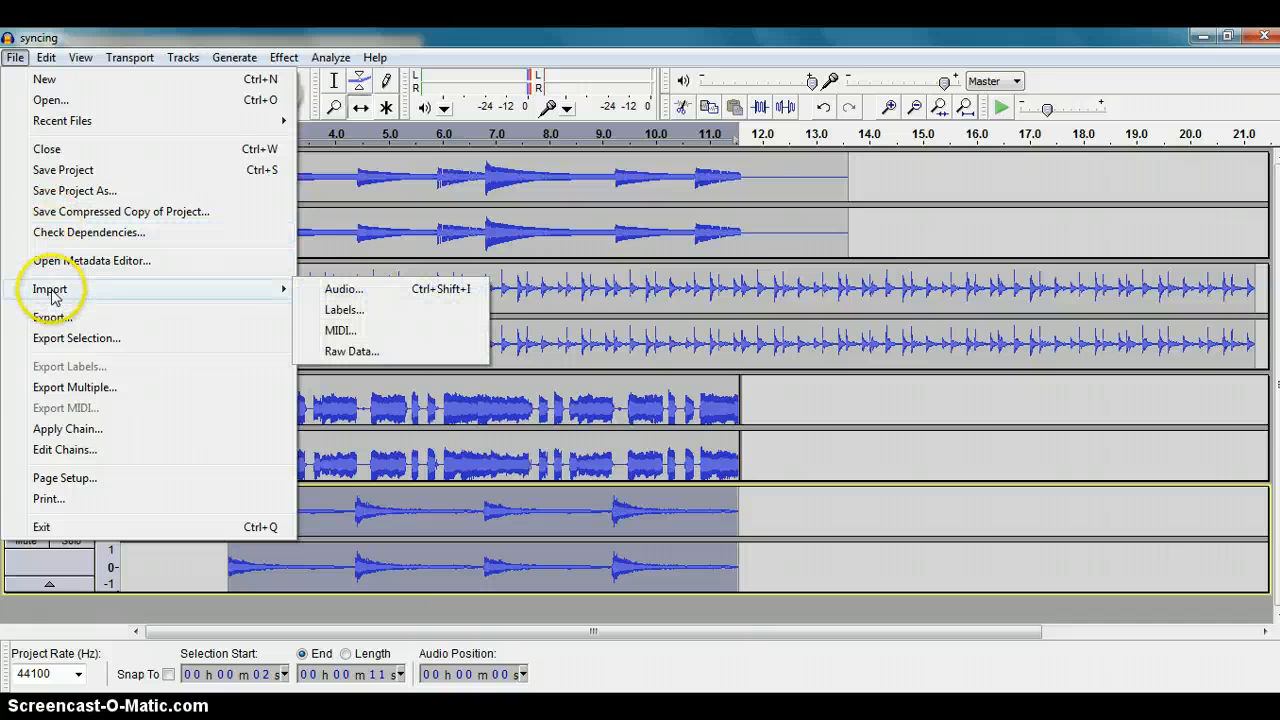
click(345, 289)
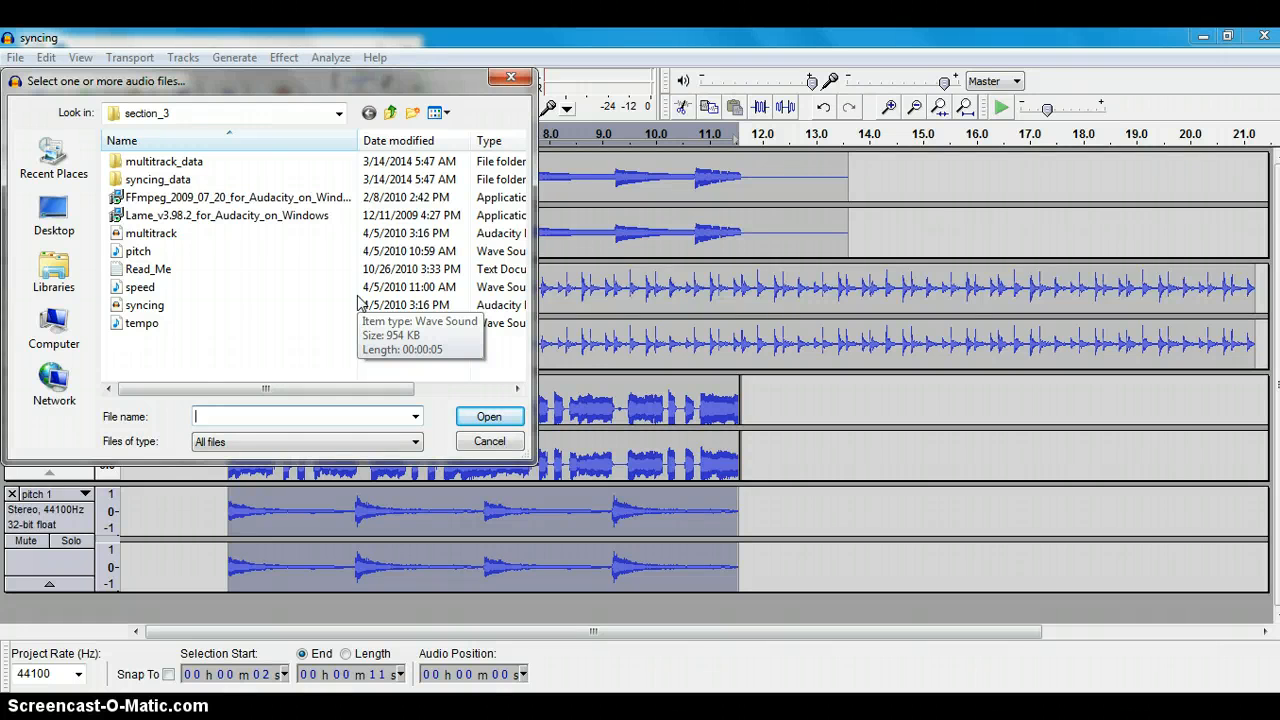
double_click(158, 290)
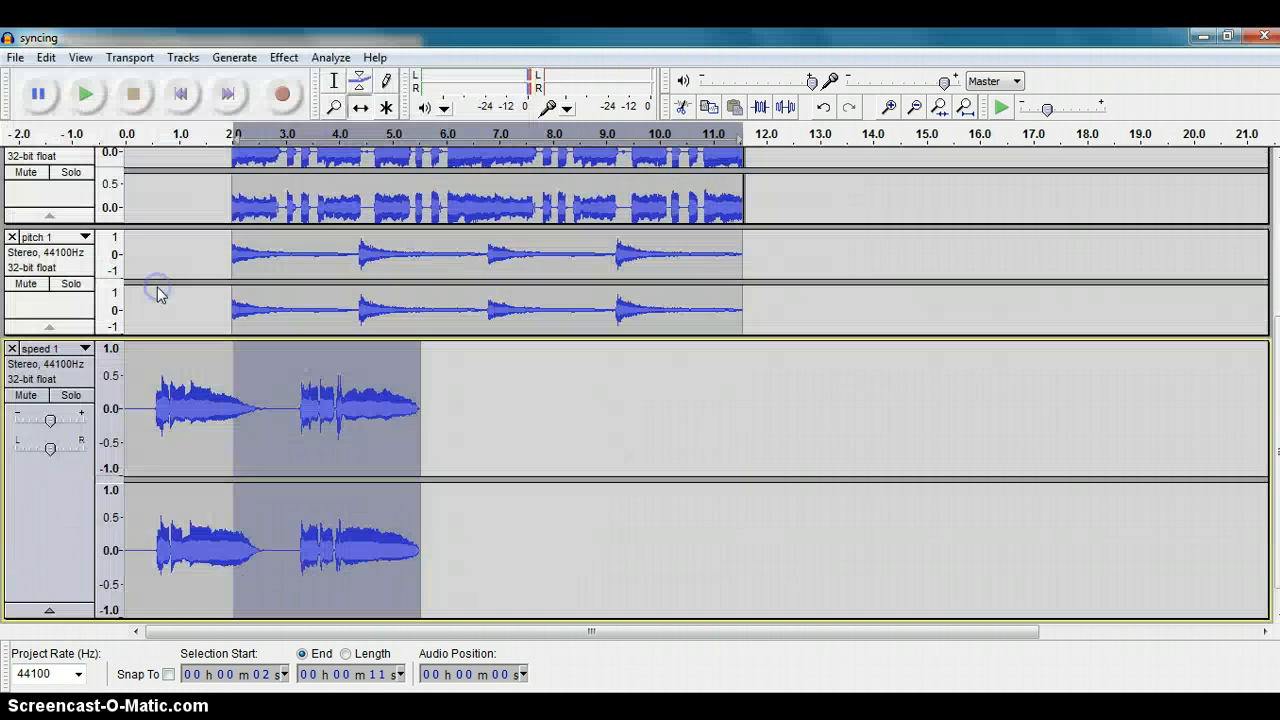
click(85, 94)
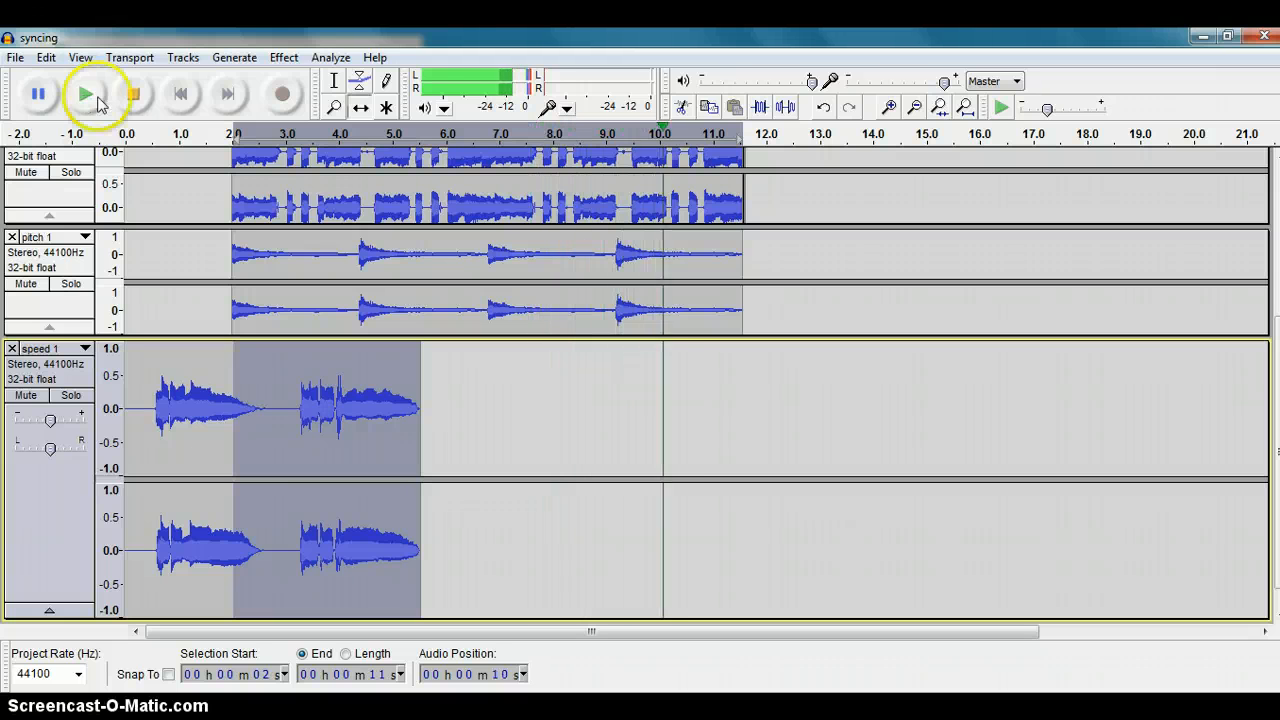
click(135, 98)
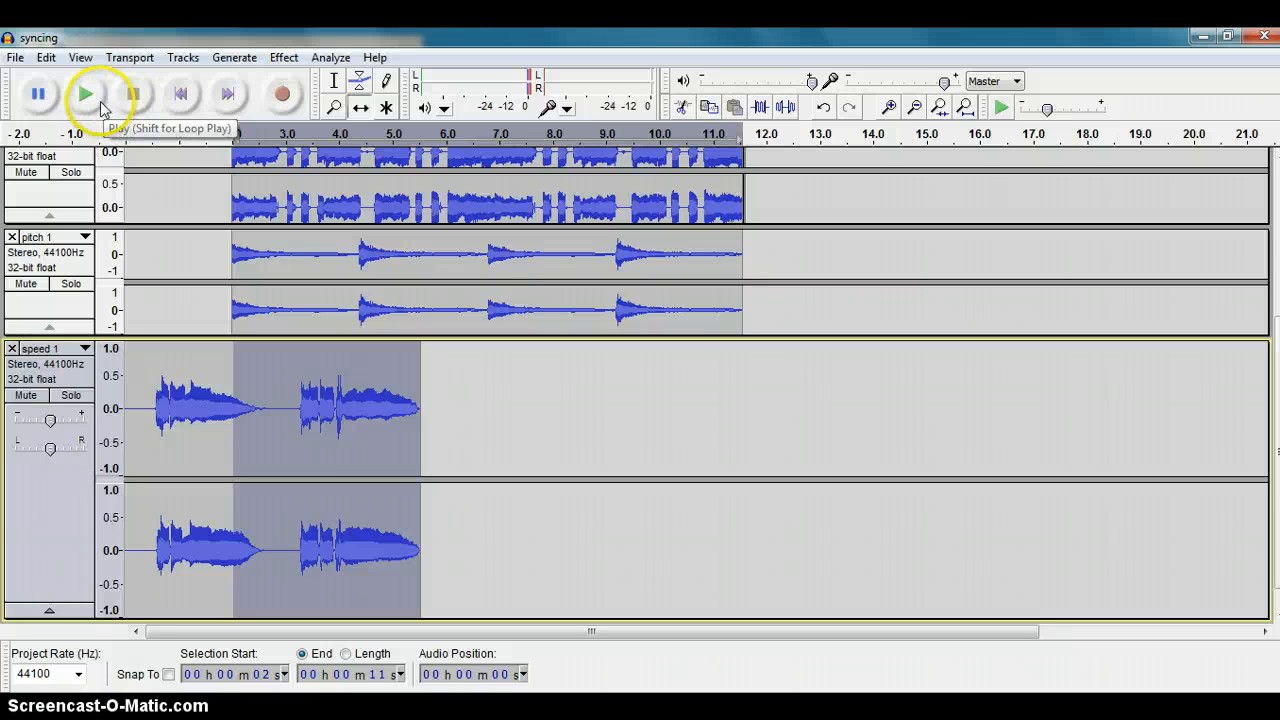
Step: Apply Change Speed to the whole speed 1 track, from 78 to 45 standard vinyl RPM, after previewing it
click(48, 500)
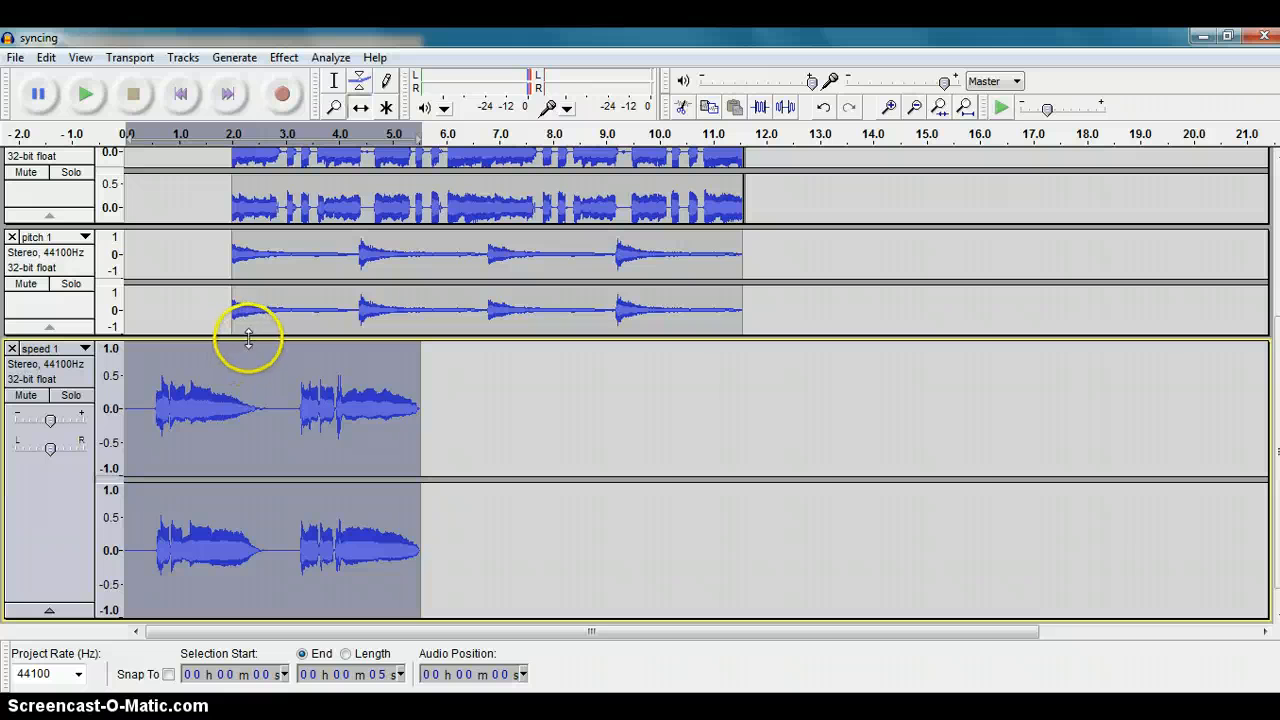
click(284, 57)
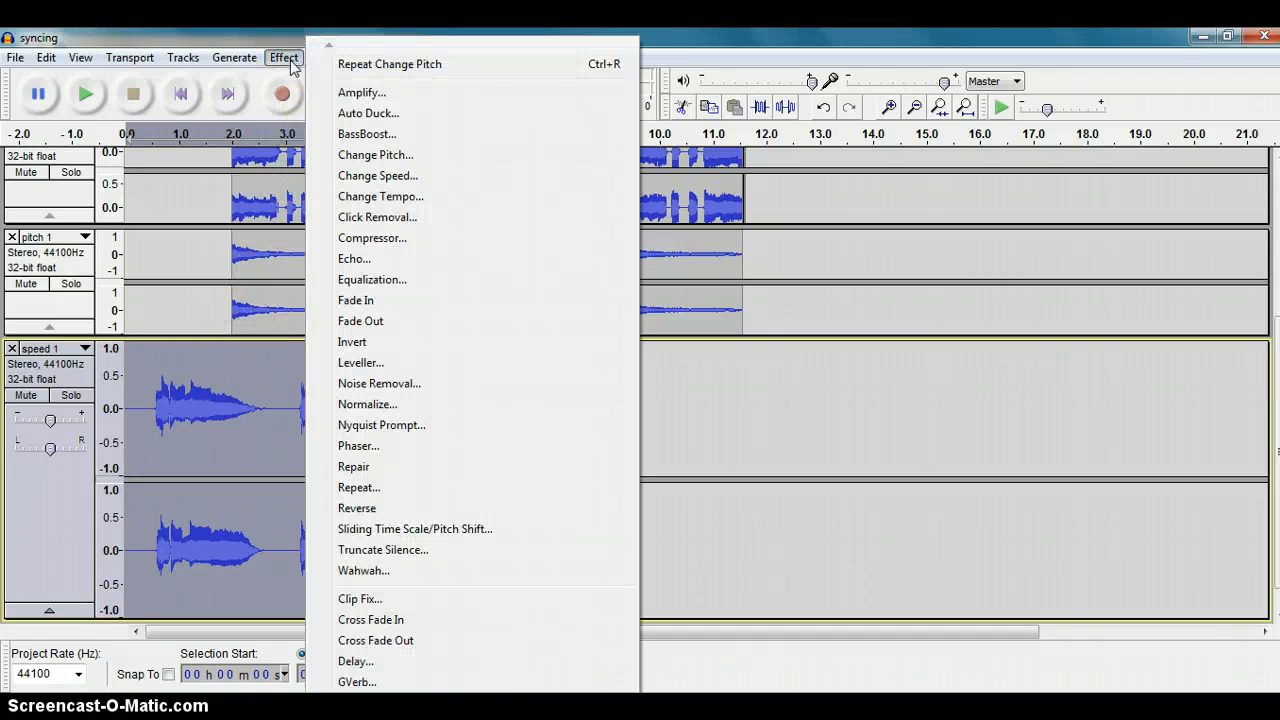
click(355, 175)
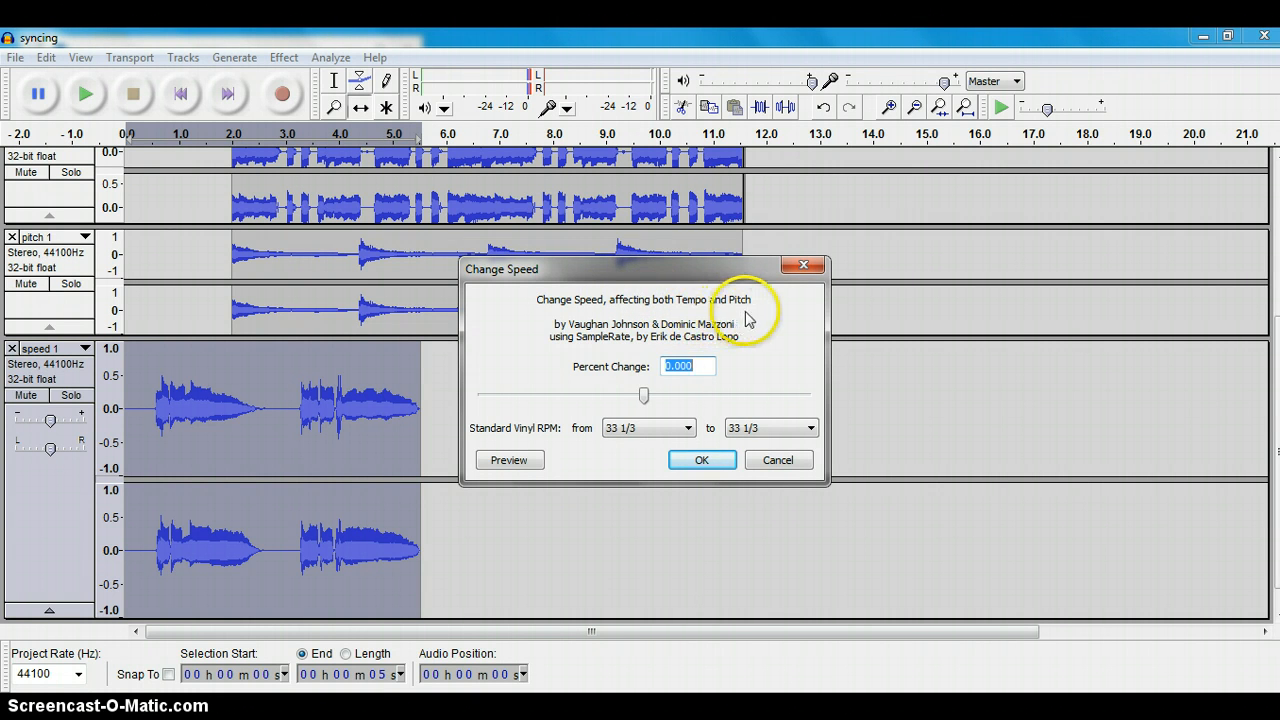
click(689, 429)
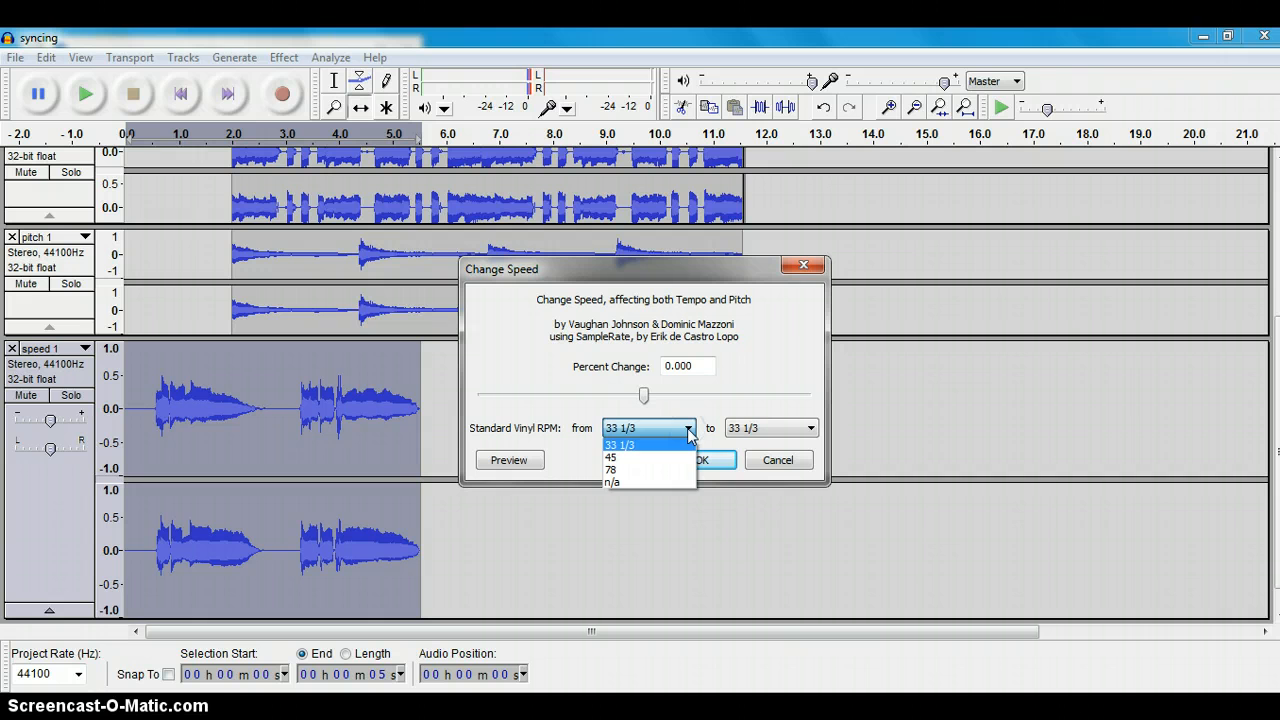
click(642, 469)
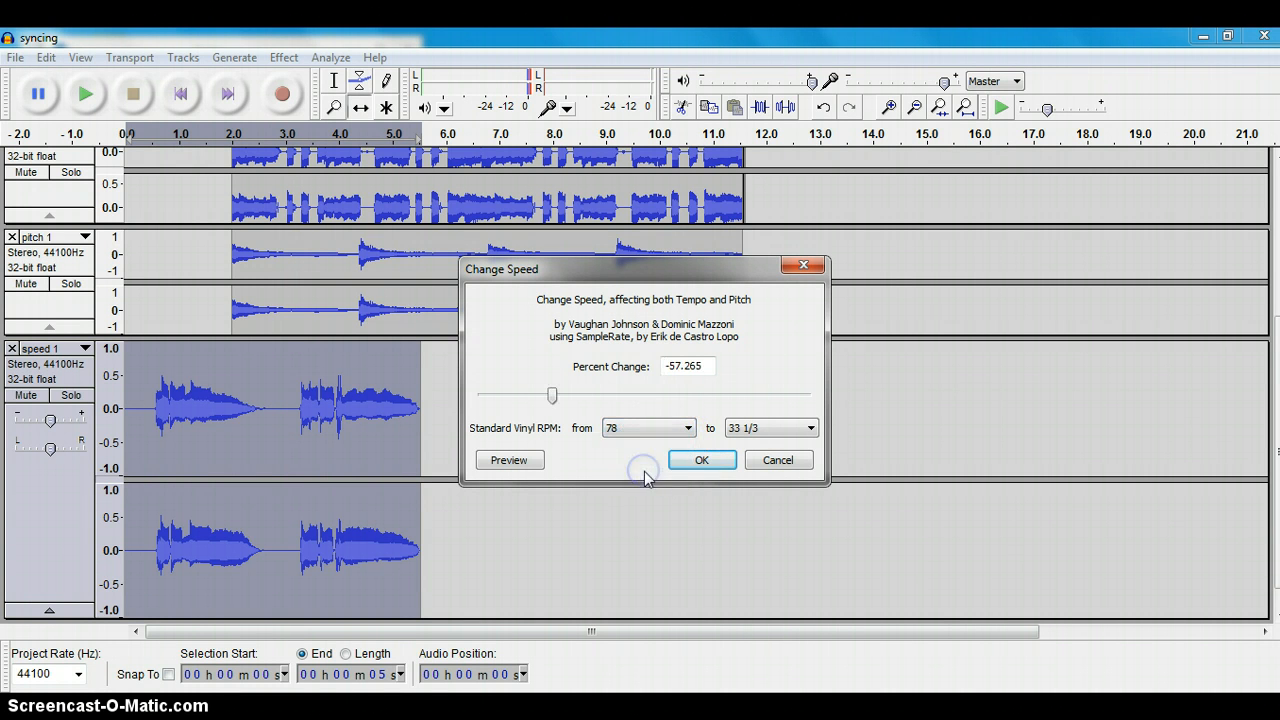
click(812, 428)
click(776, 457)
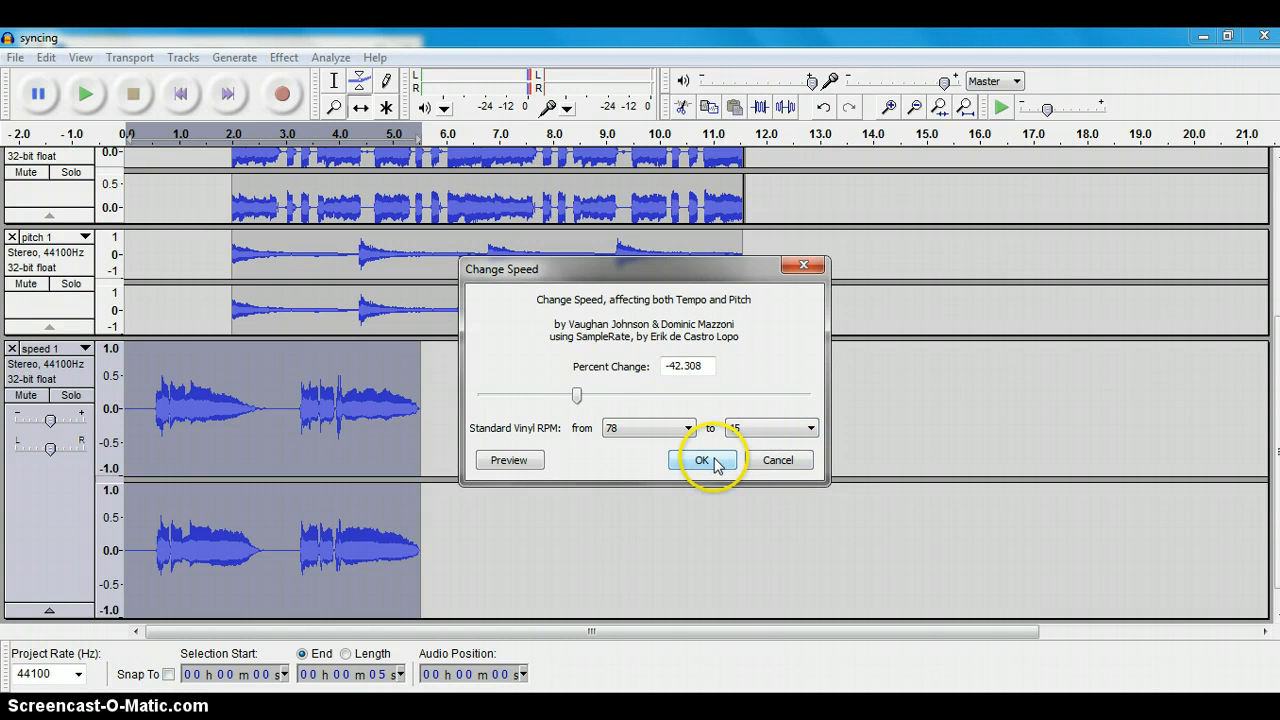
click(507, 463)
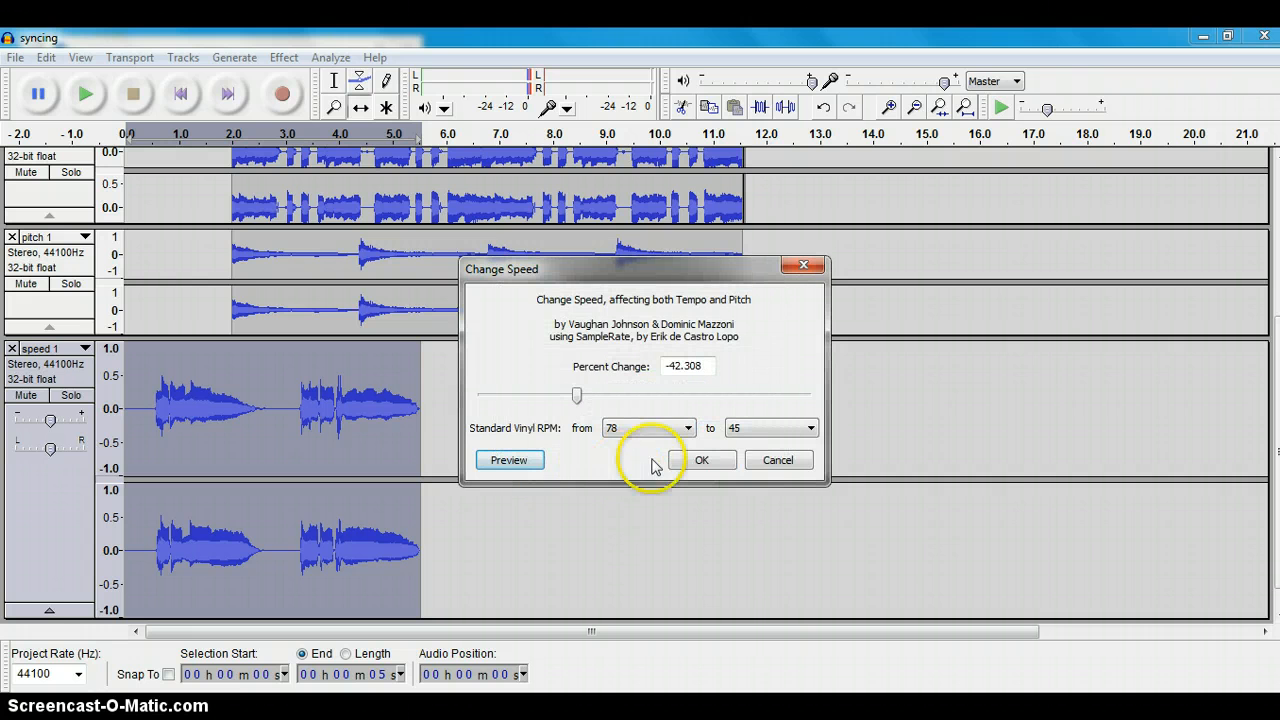
click(703, 460)
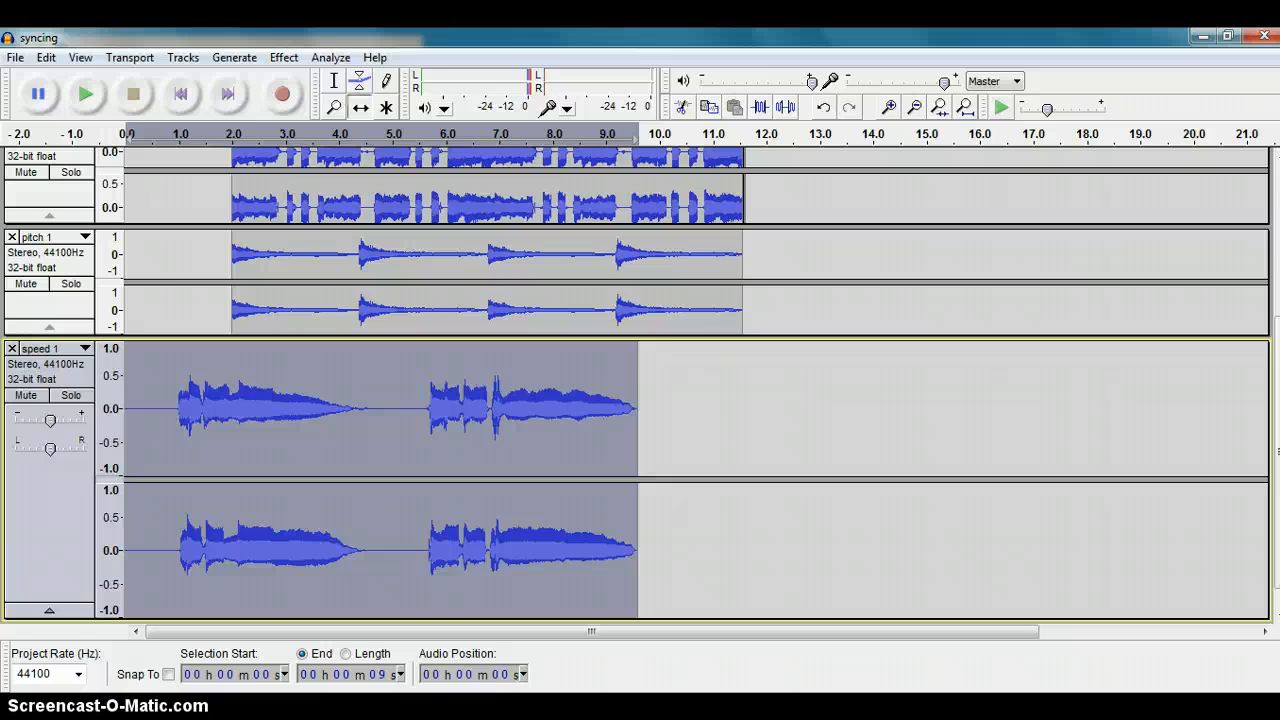
Step: Time-shift the speed 1 clip to start at about 2.0 seconds, aligned with the other clips, and play back the full mix
click(80, 57)
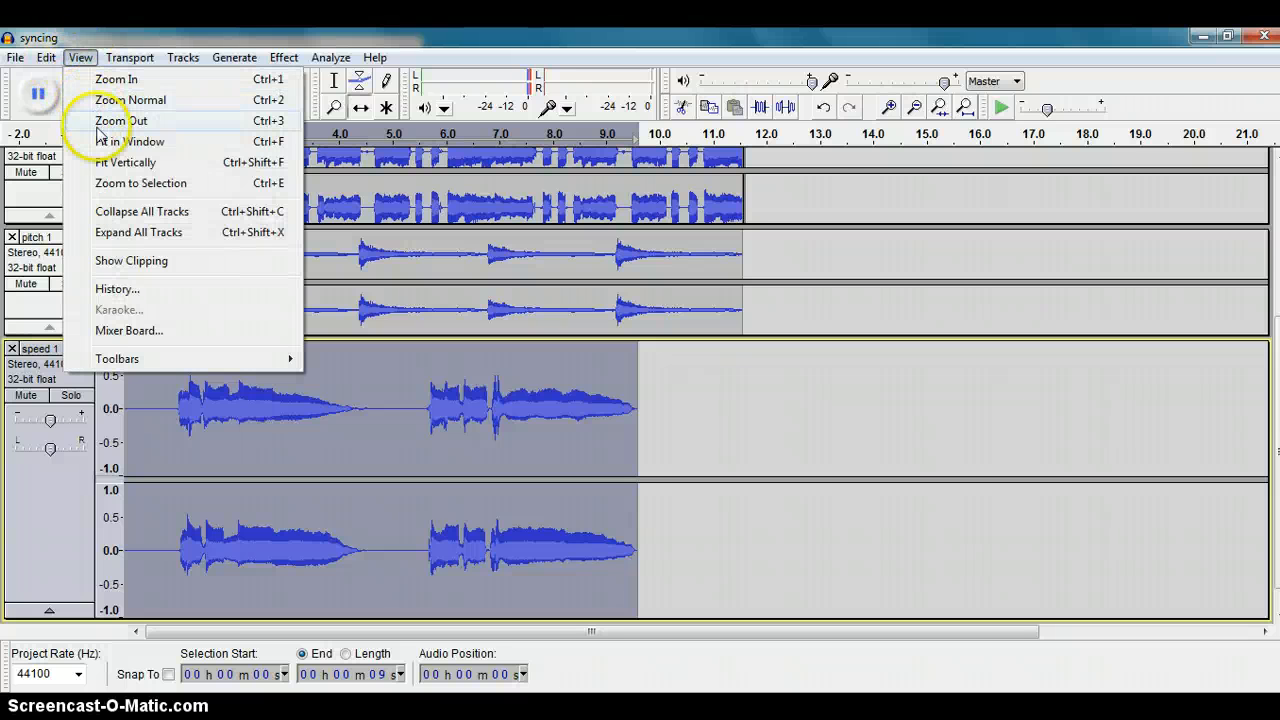
click(112, 162)
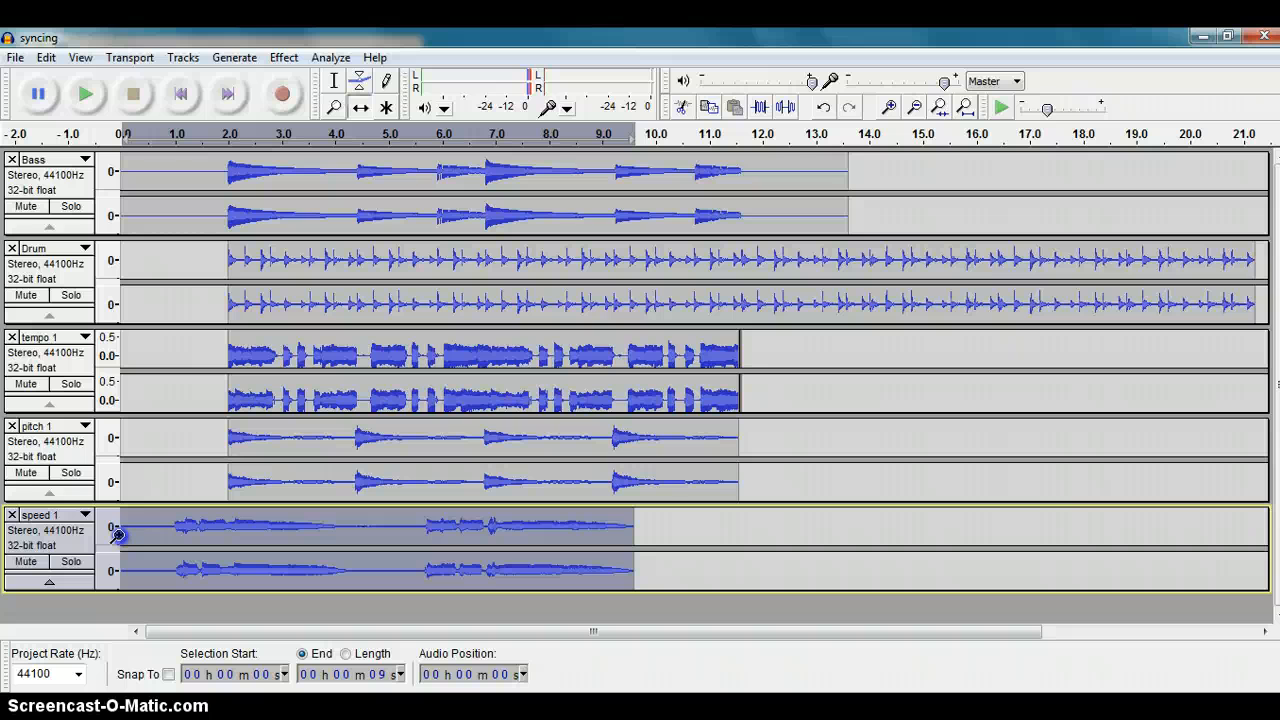
drag(118, 535, 234, 531)
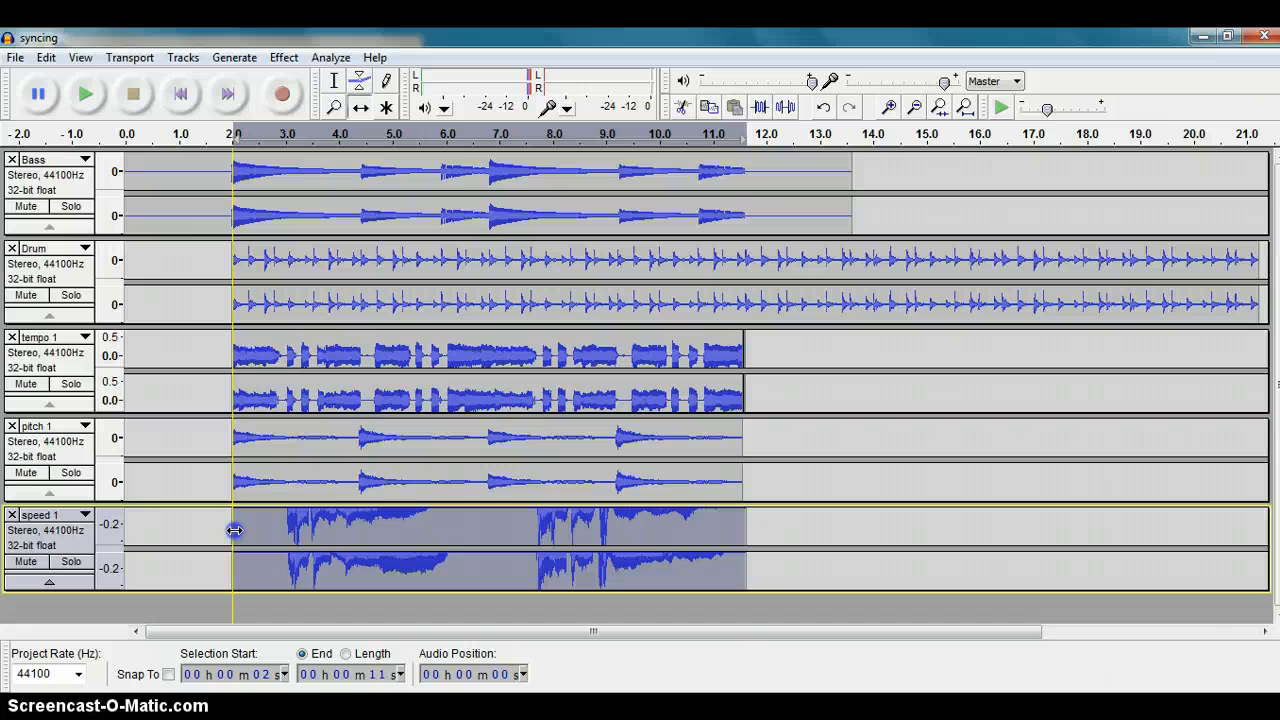
drag(234, 531, 231, 527)
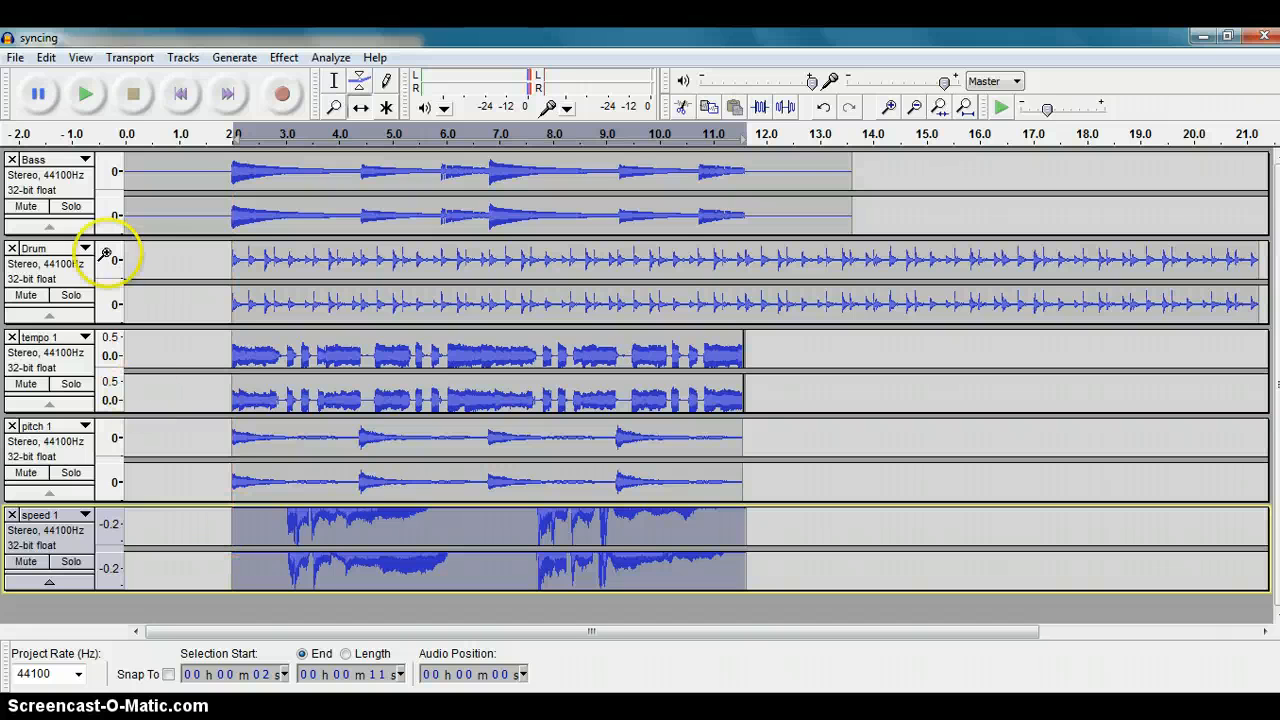
click(88, 94)
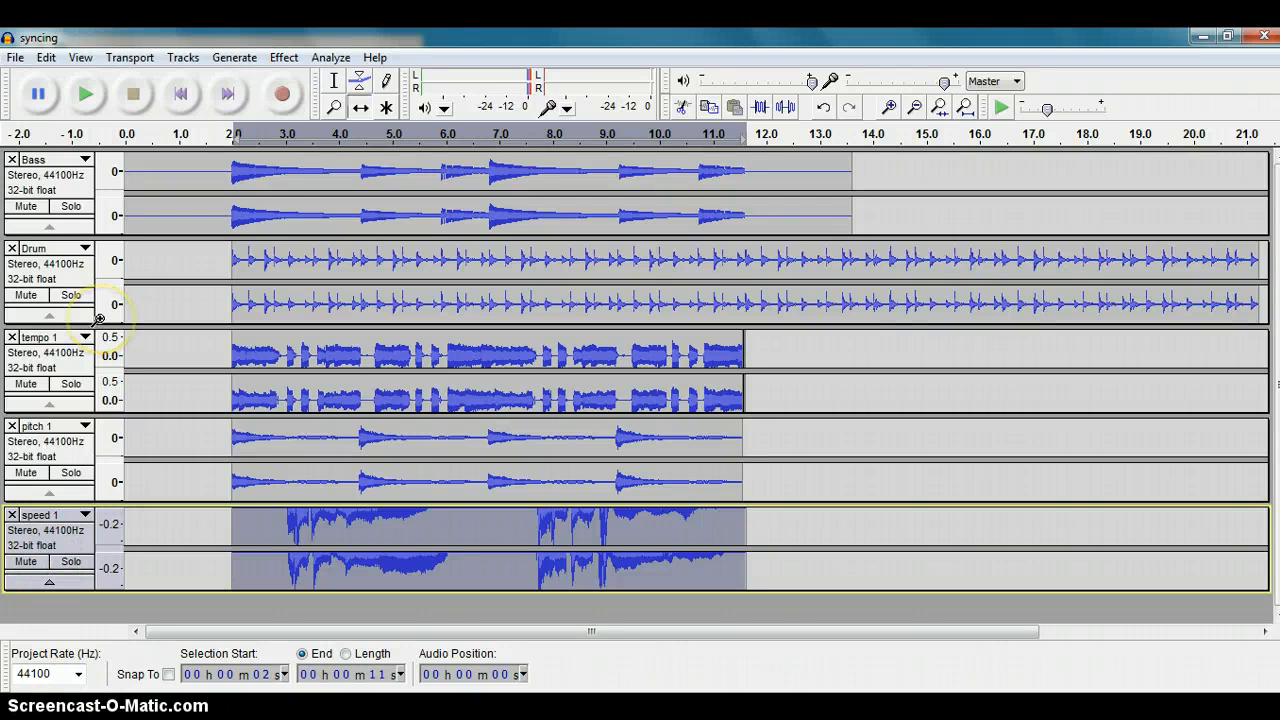
Step: Try to save the project under the name multitrack in the section_3 folder
click(16, 58)
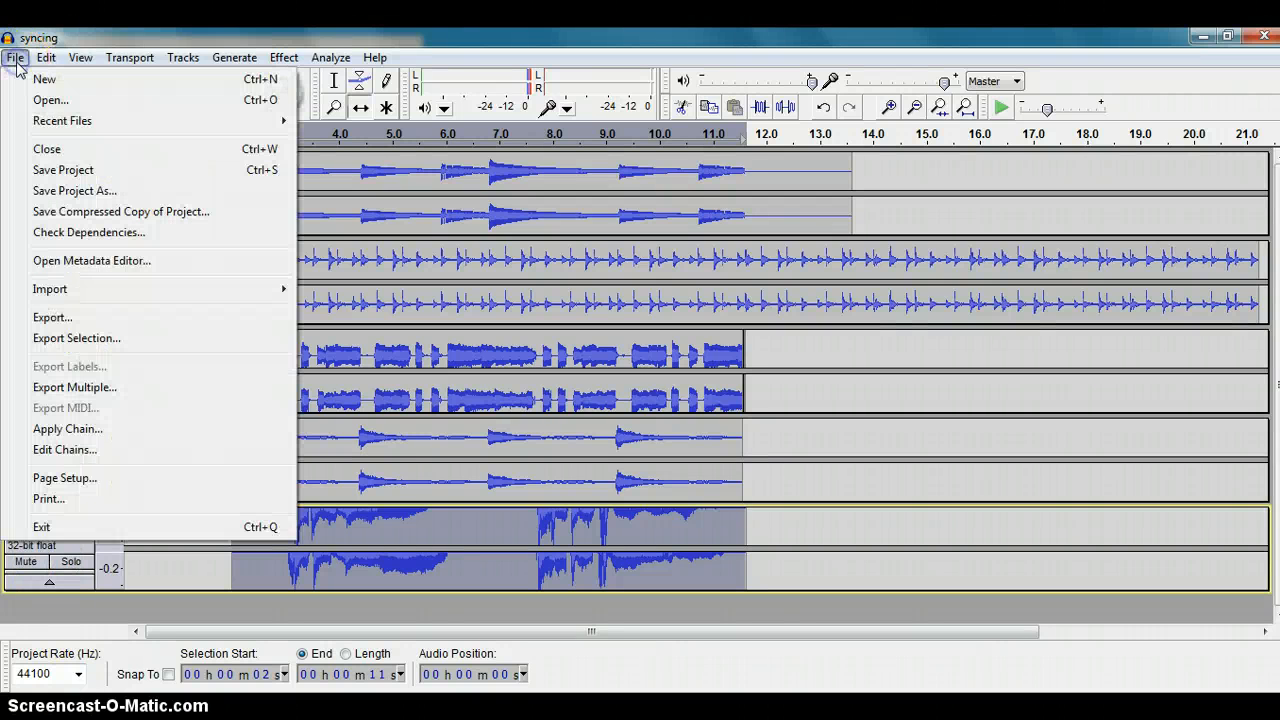
click(60, 191)
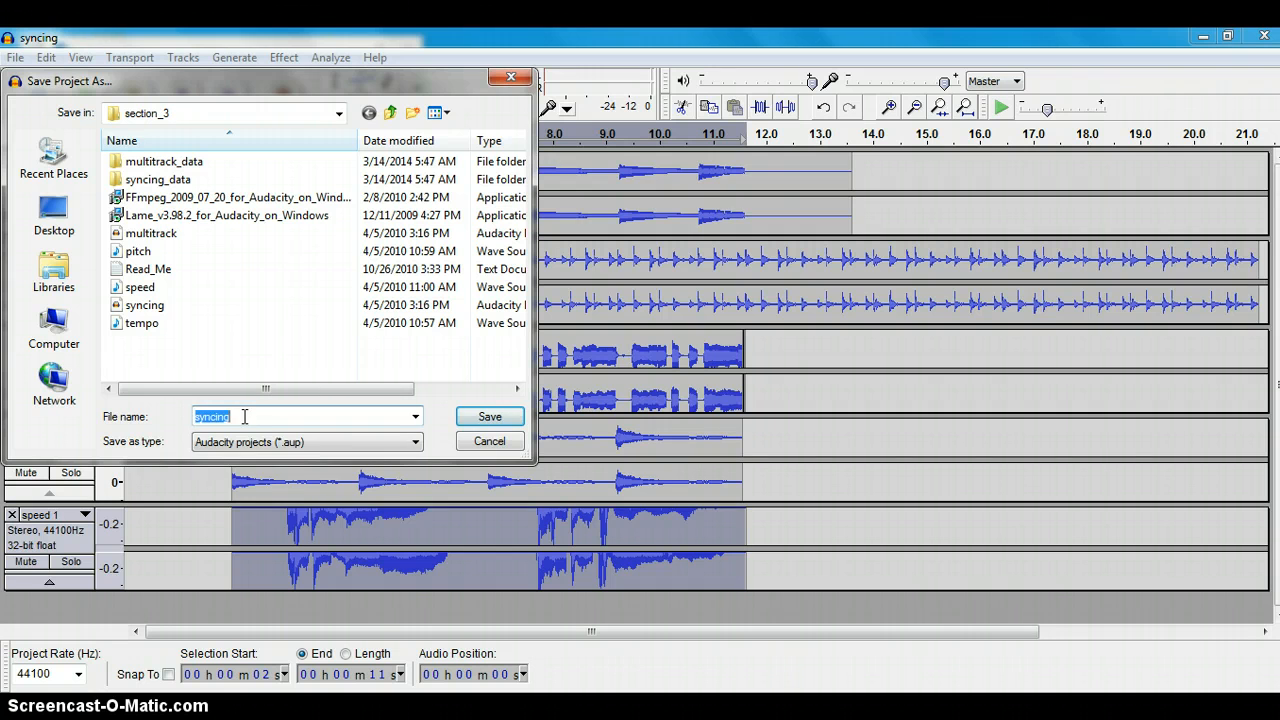
text(multitra)
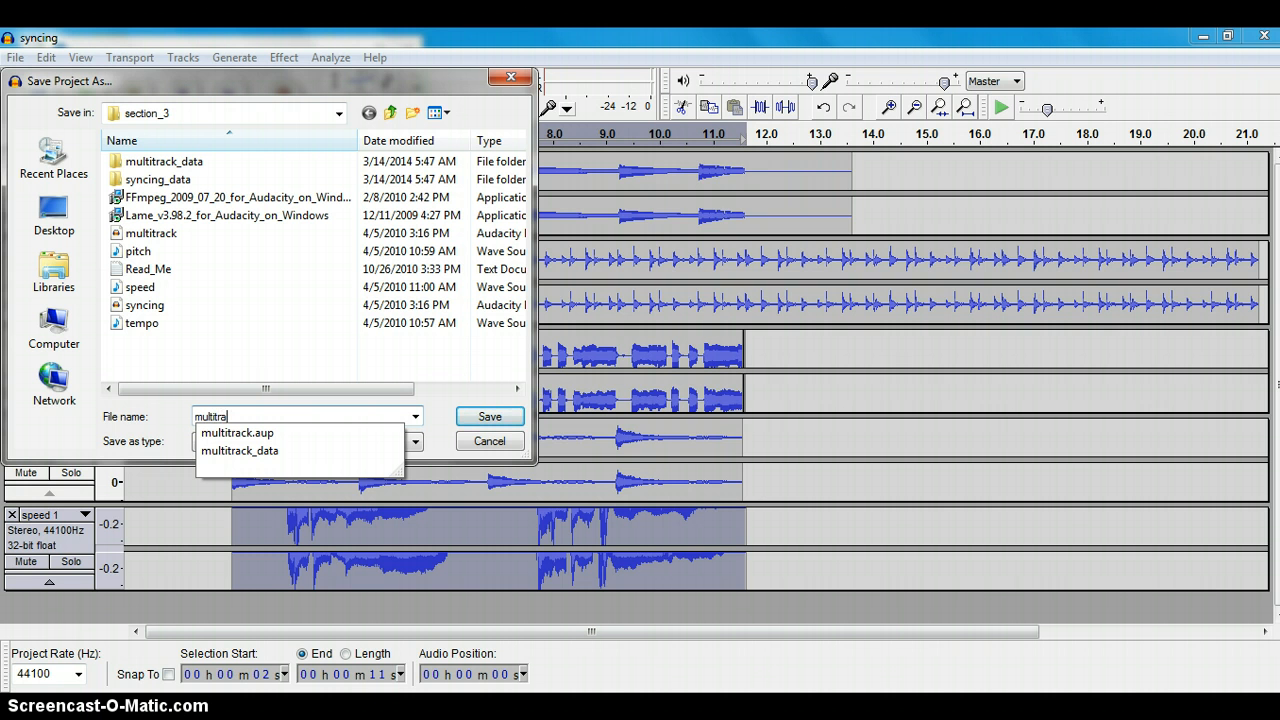
text(ck)
click(484, 418)
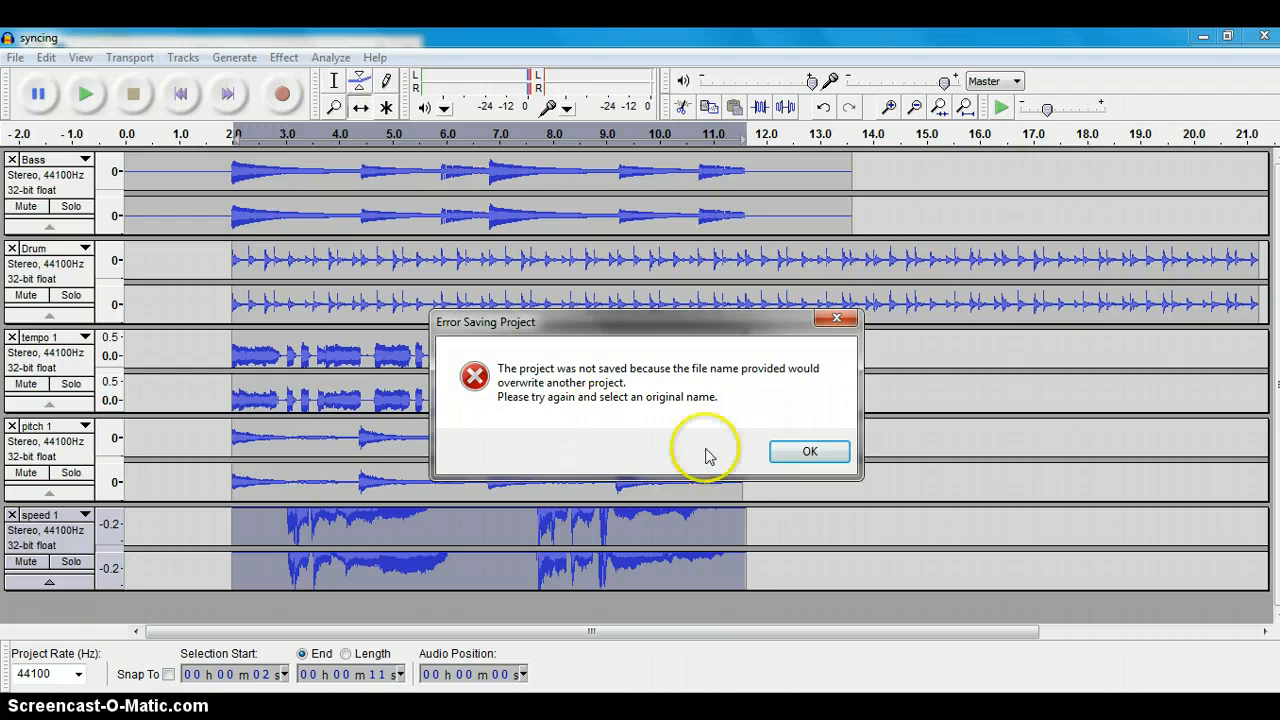
click(804, 455)
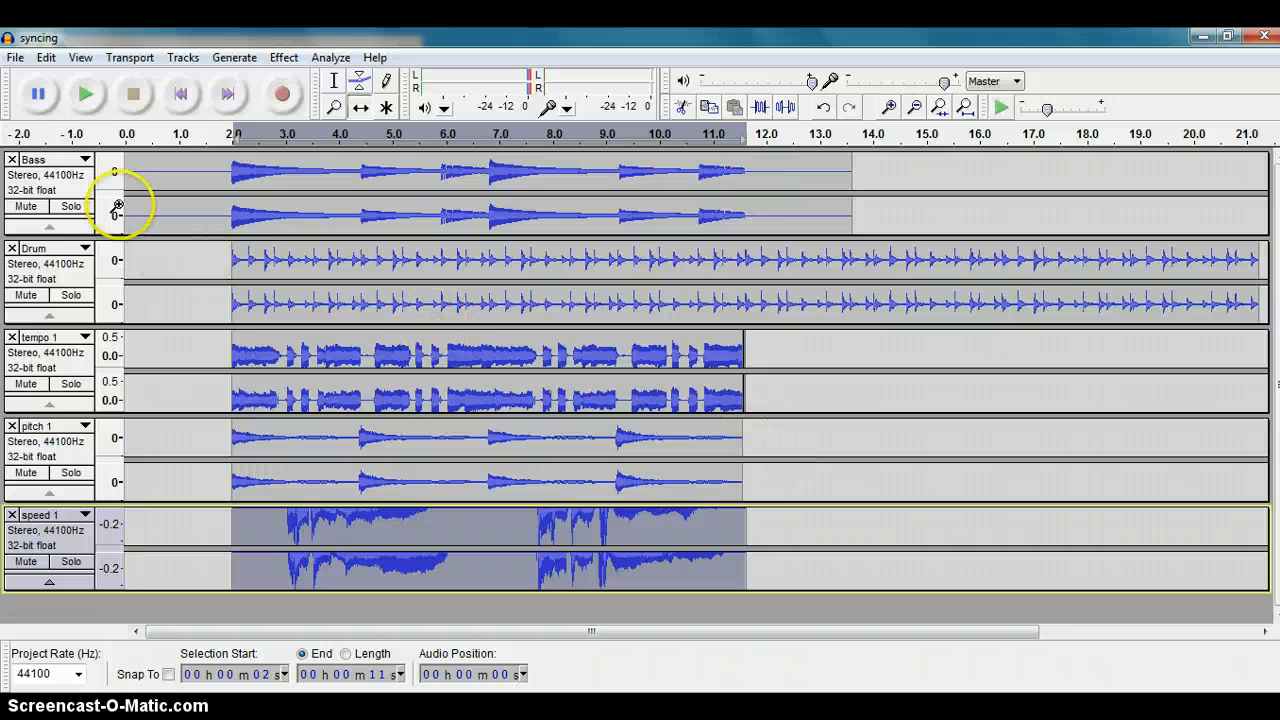
Step: Save the project as multitrack1 in the section_3 folder, copying all dependent audio into the project
click(16, 58)
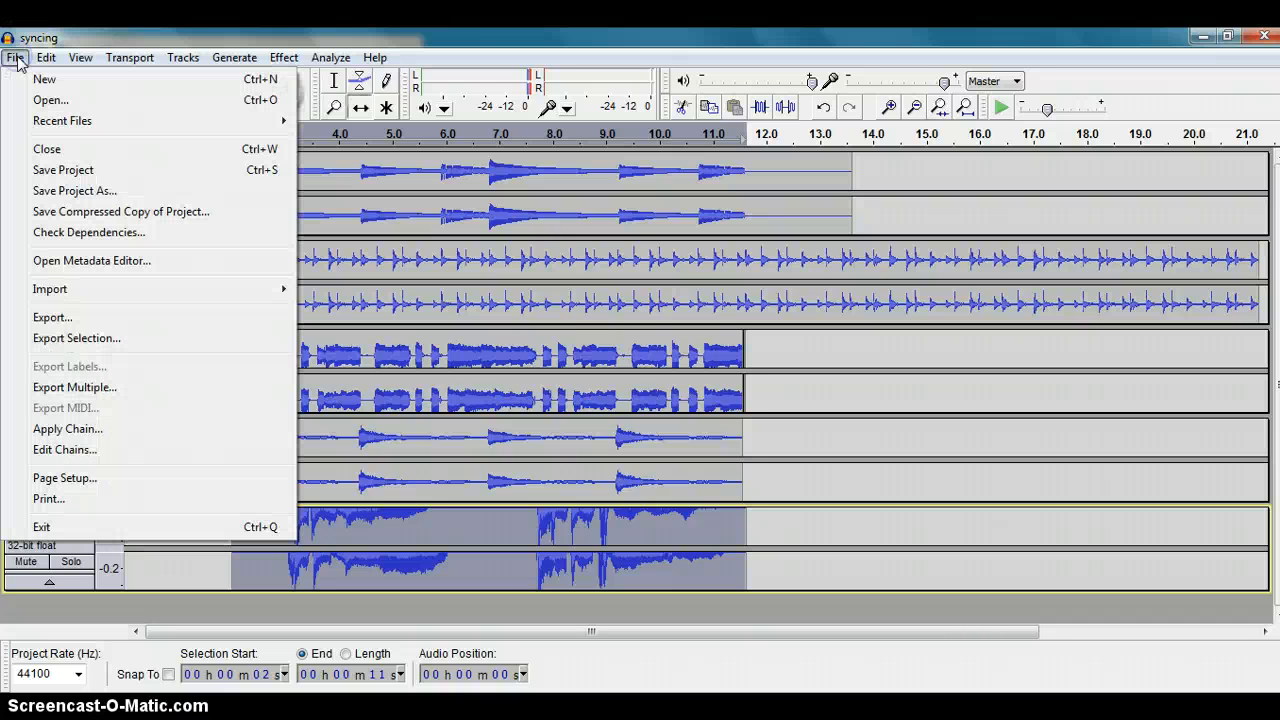
click(57, 189)
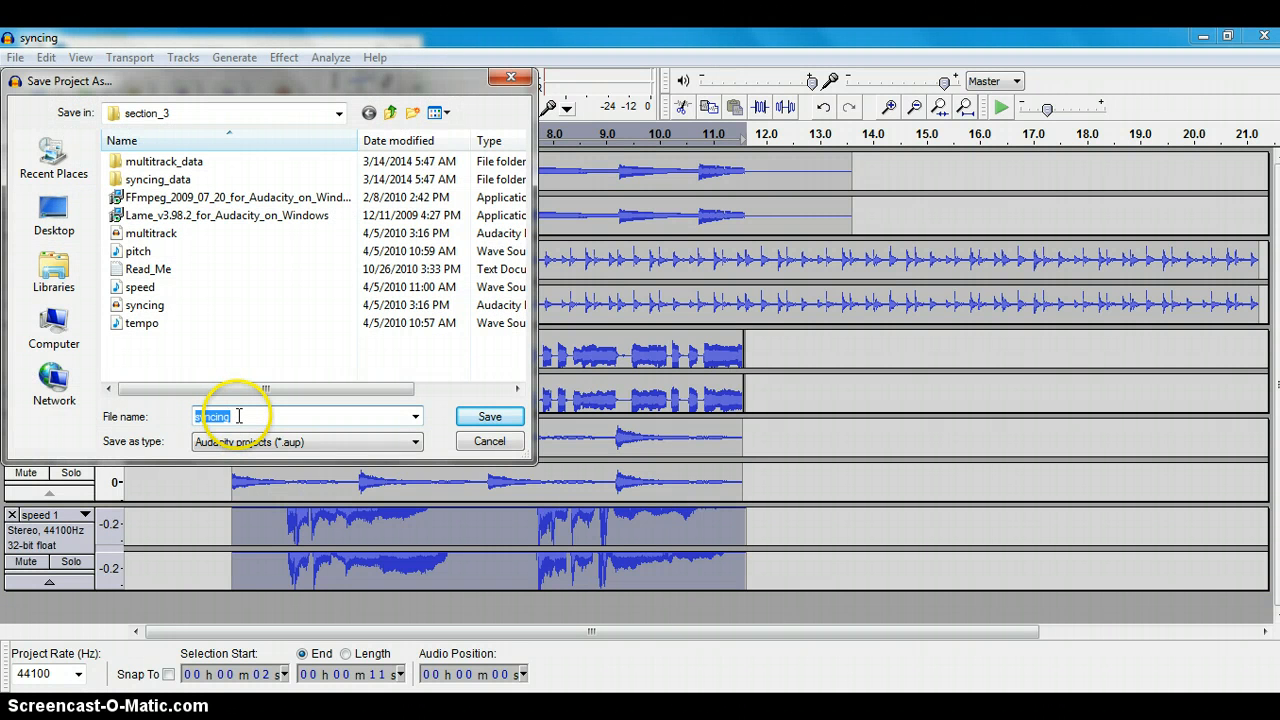
text(multitrack)
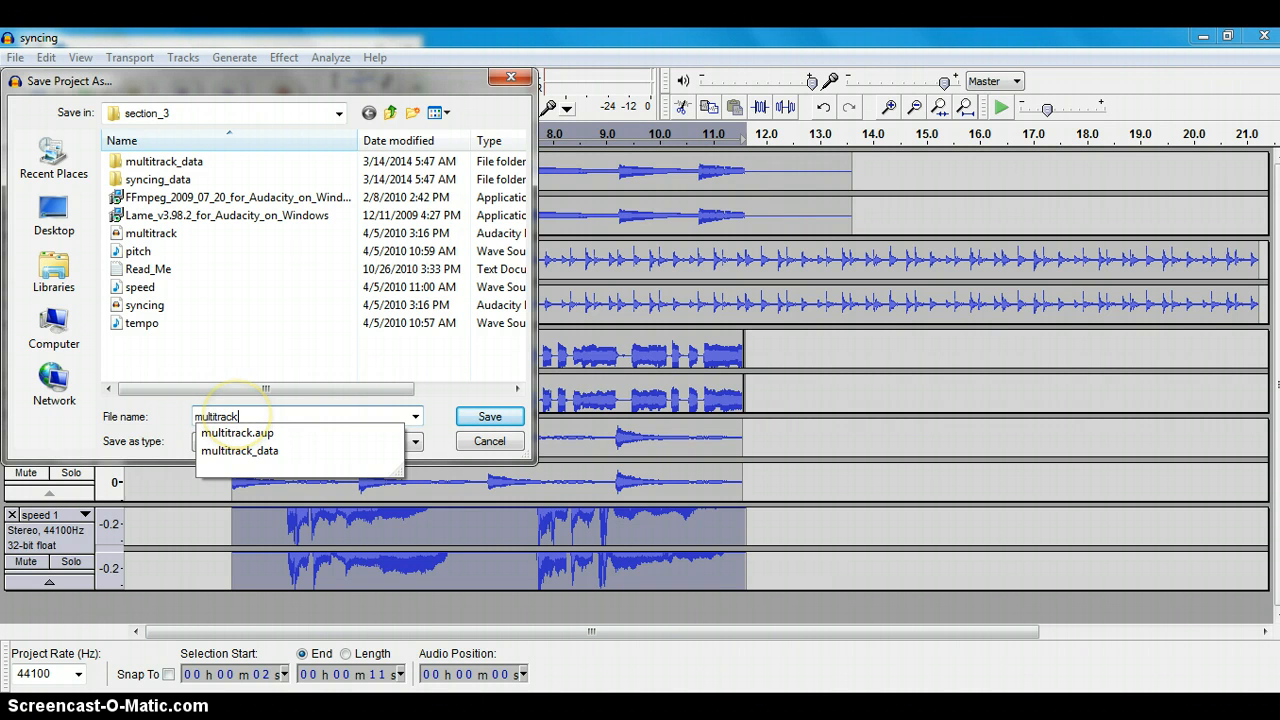
text(1)
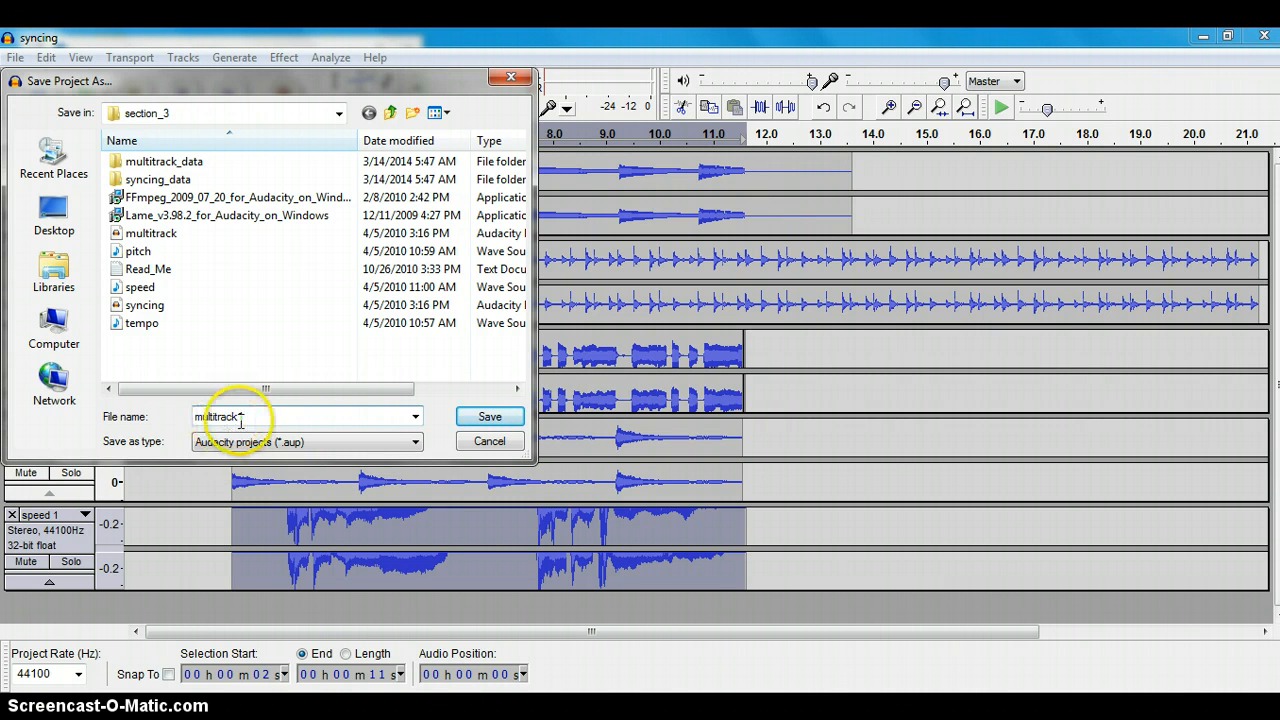
click(241, 418)
key(BackSpace)
key(BackSpace)
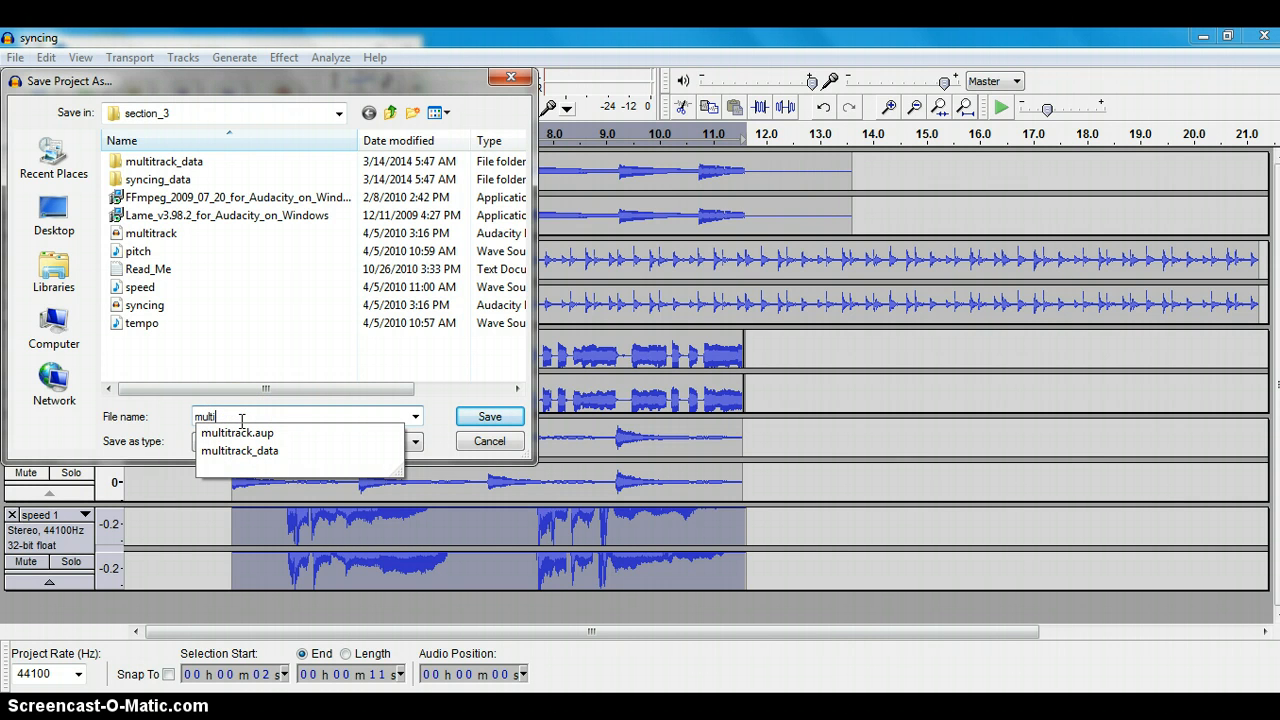
text(track1)
click(262, 420)
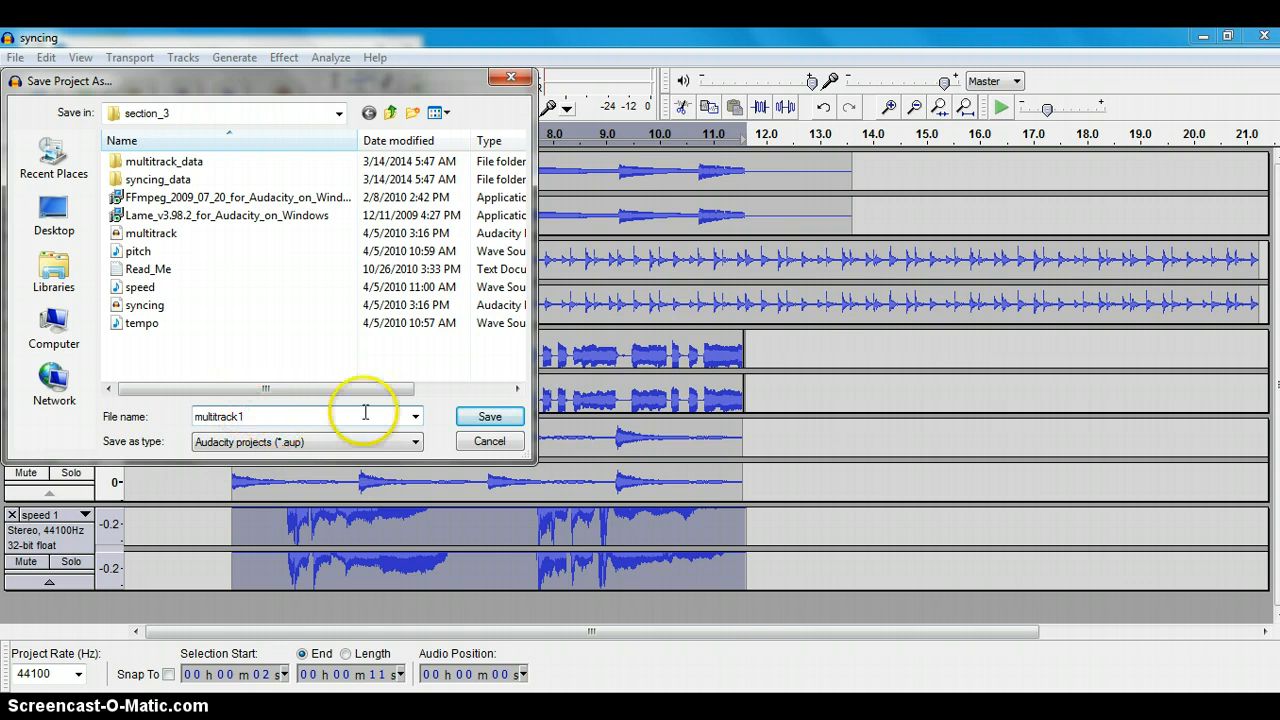
click(490, 416)
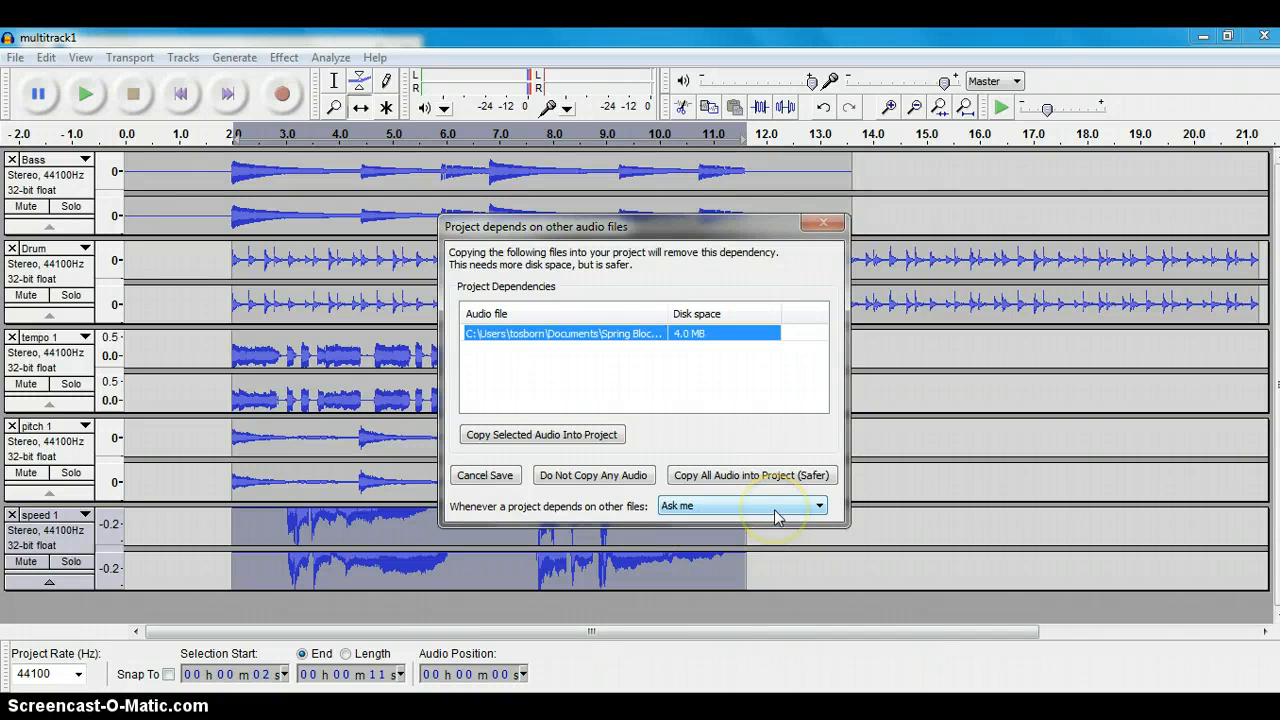
click(726, 478)
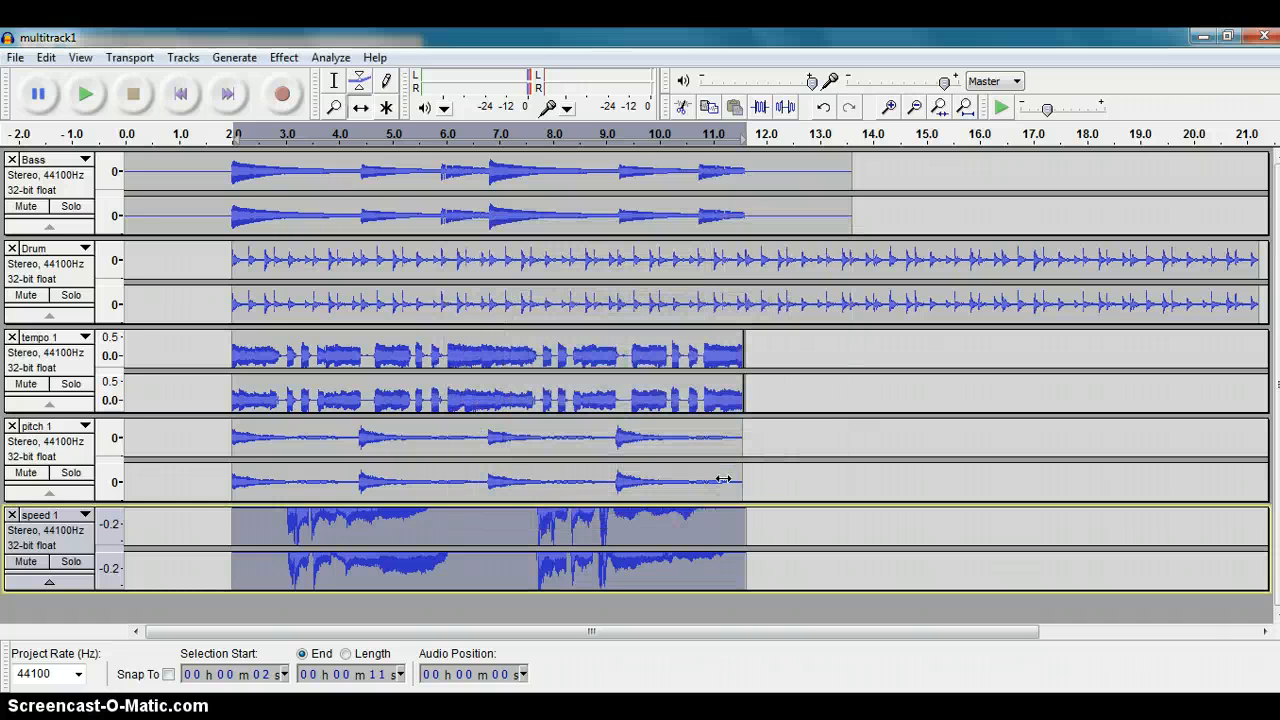